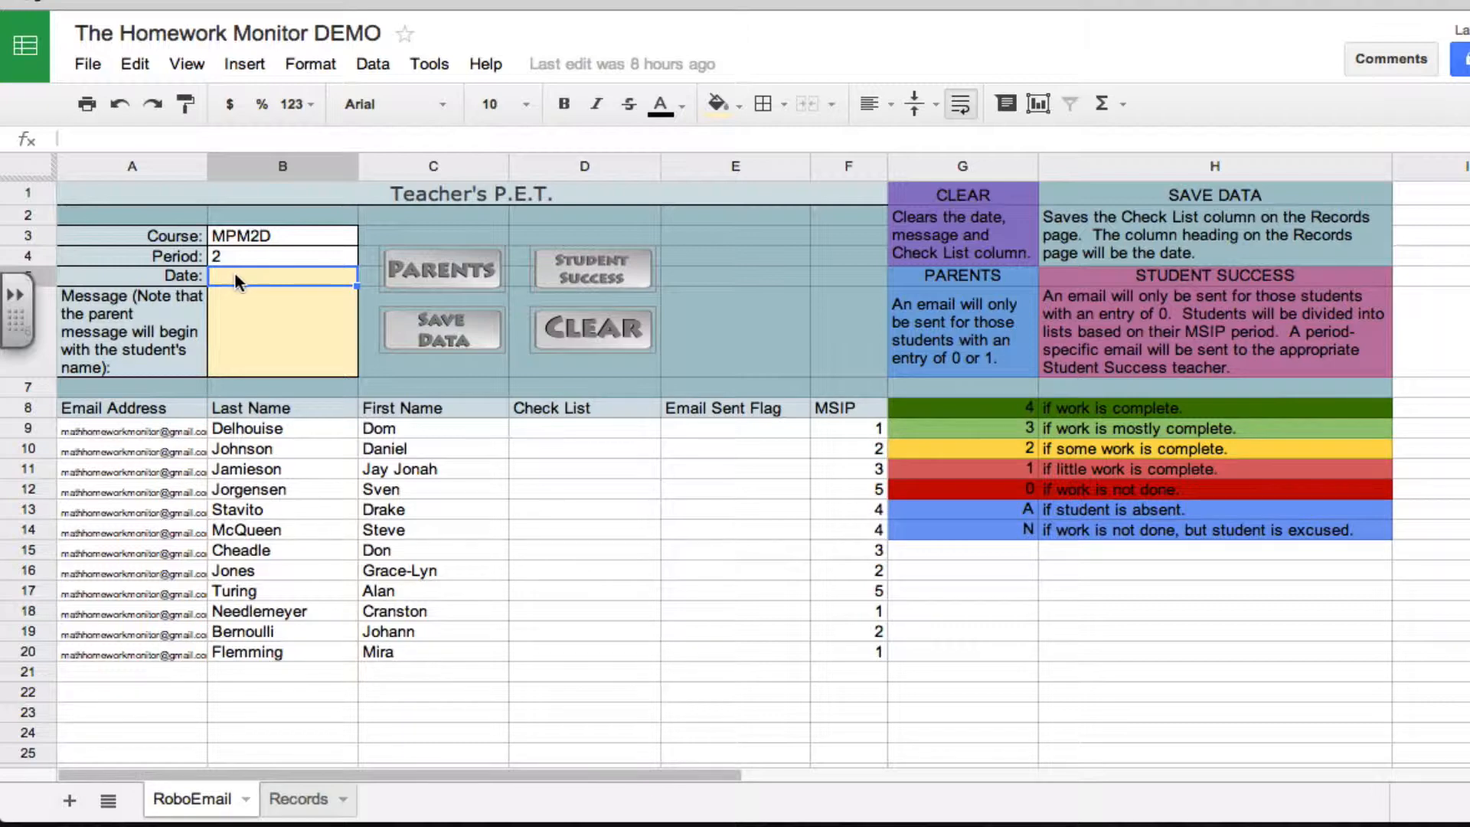
left_click(247, 335)
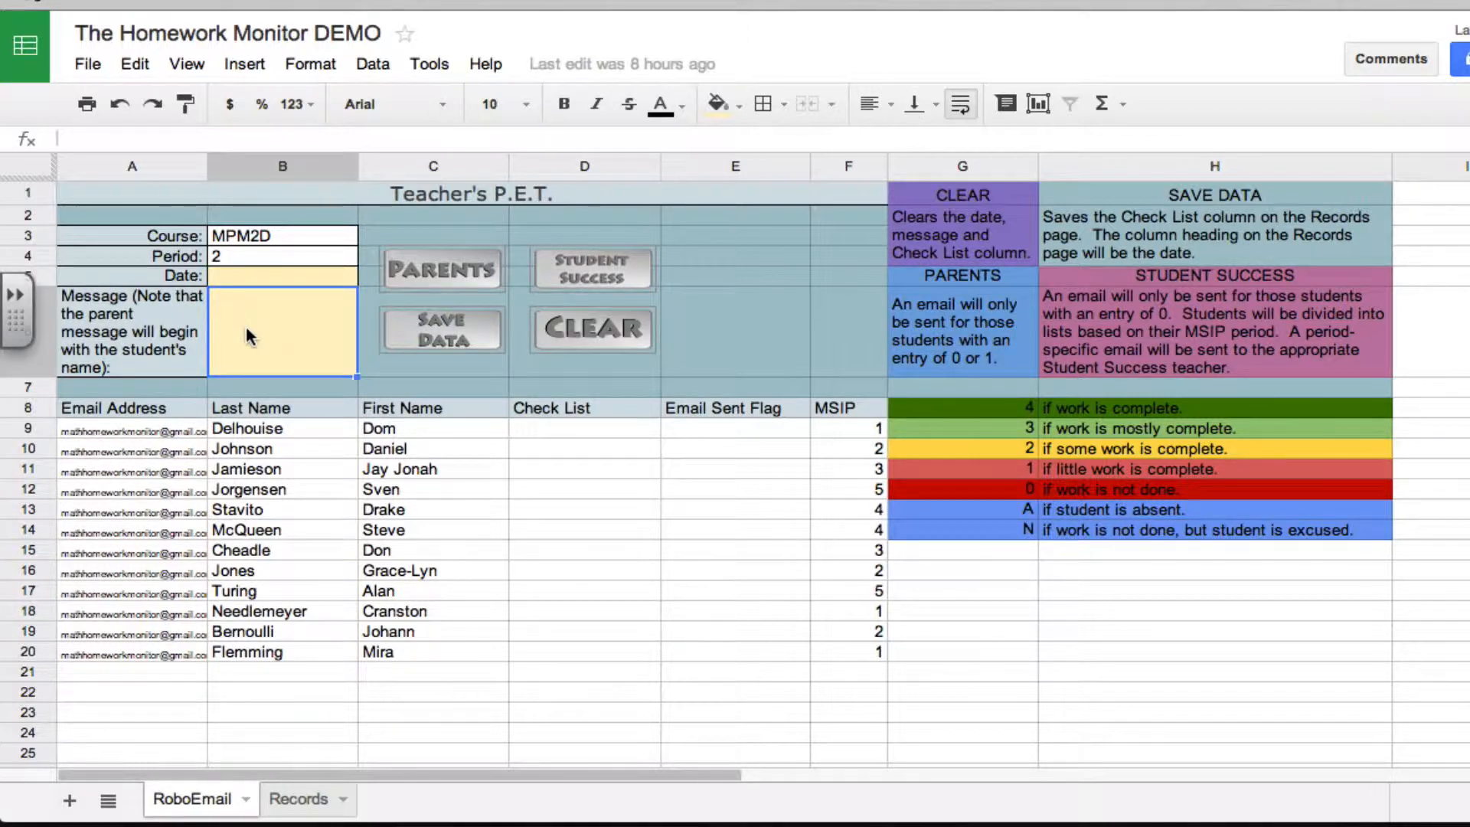
left_click(90, 65)
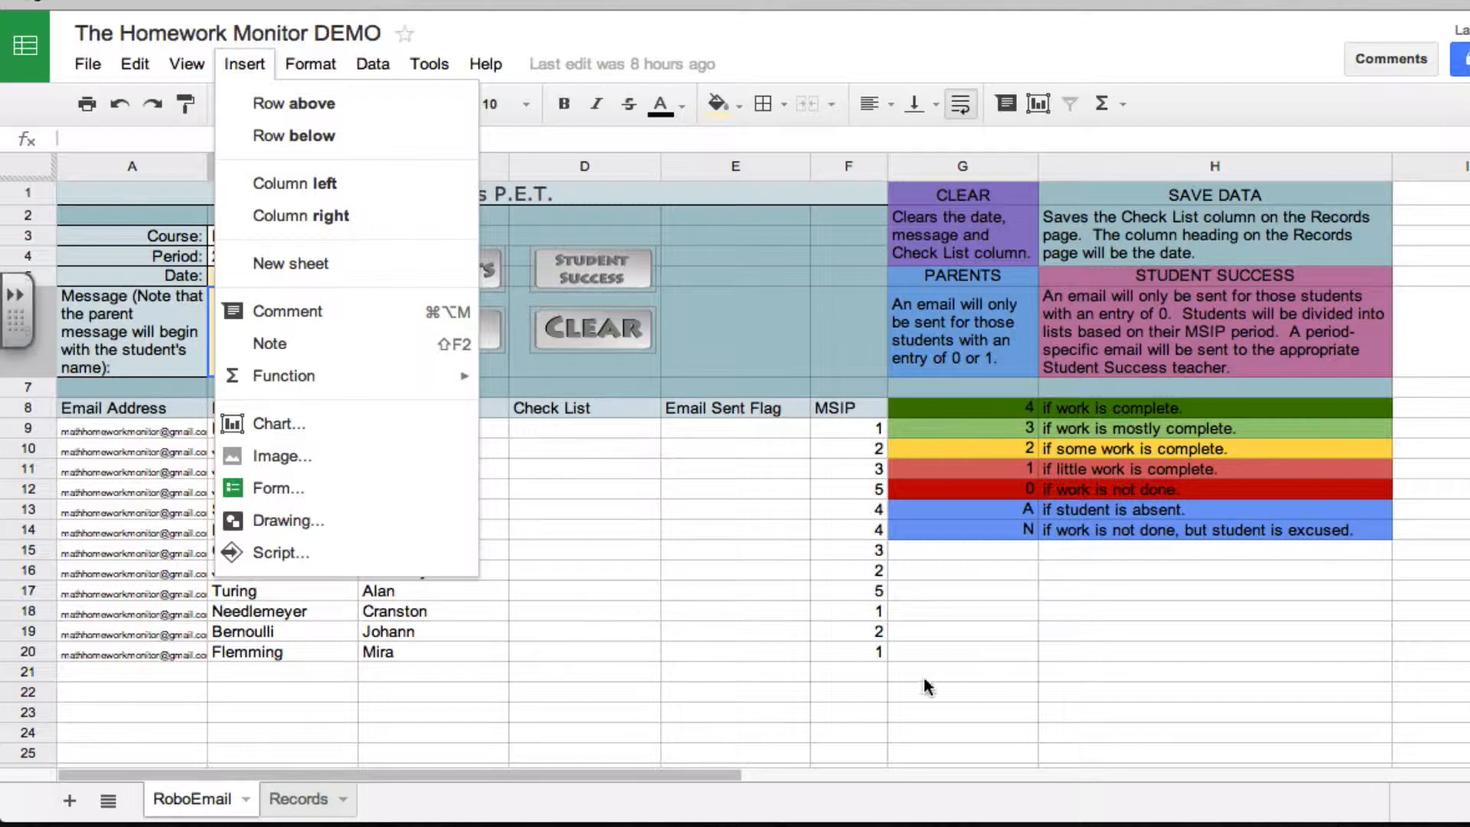
left_click(1098, 691)
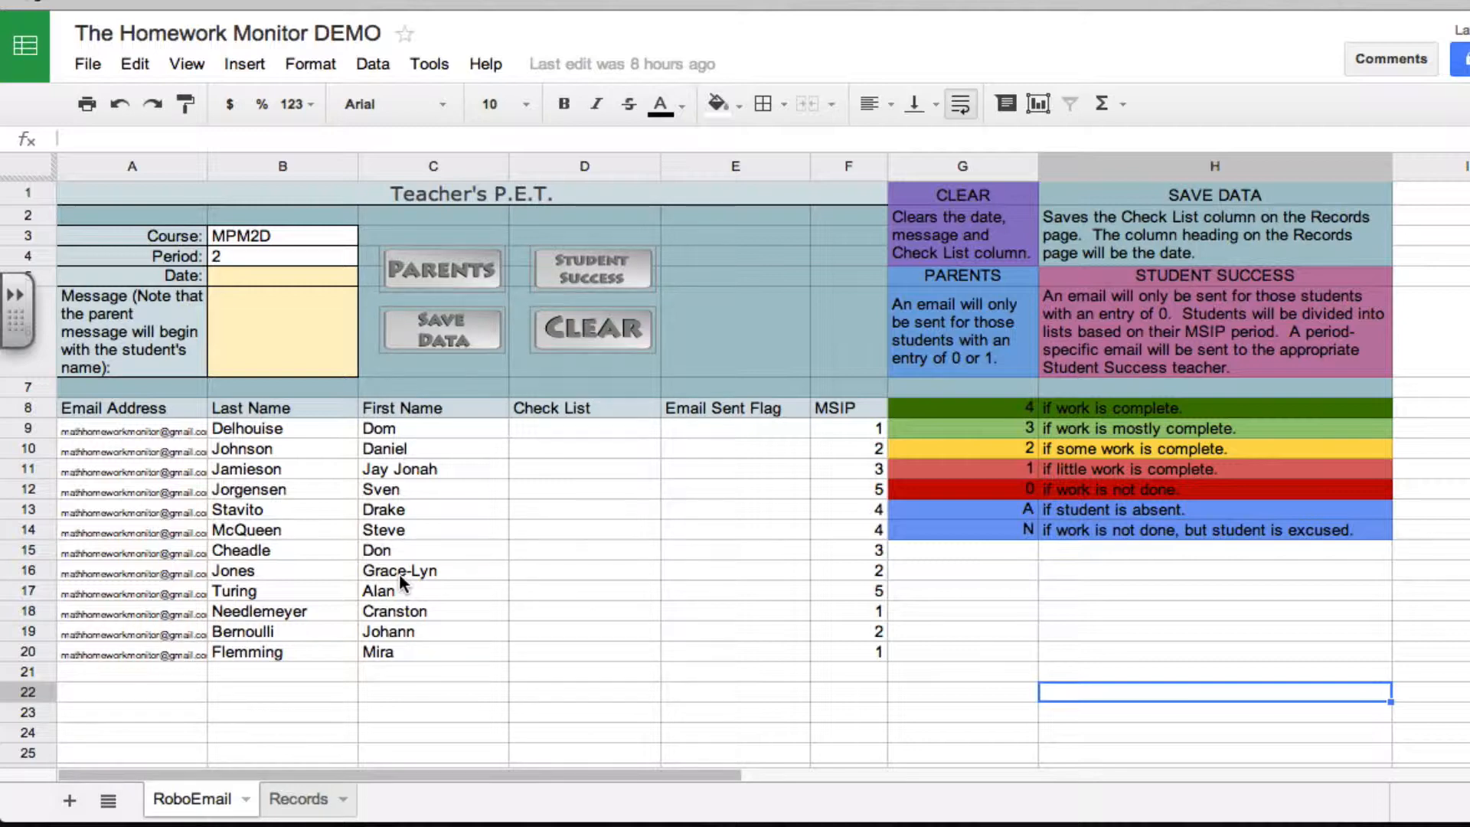
Enter Nov. 24 as the homework check date on the RoboEmail sheet
left_click(308, 283)
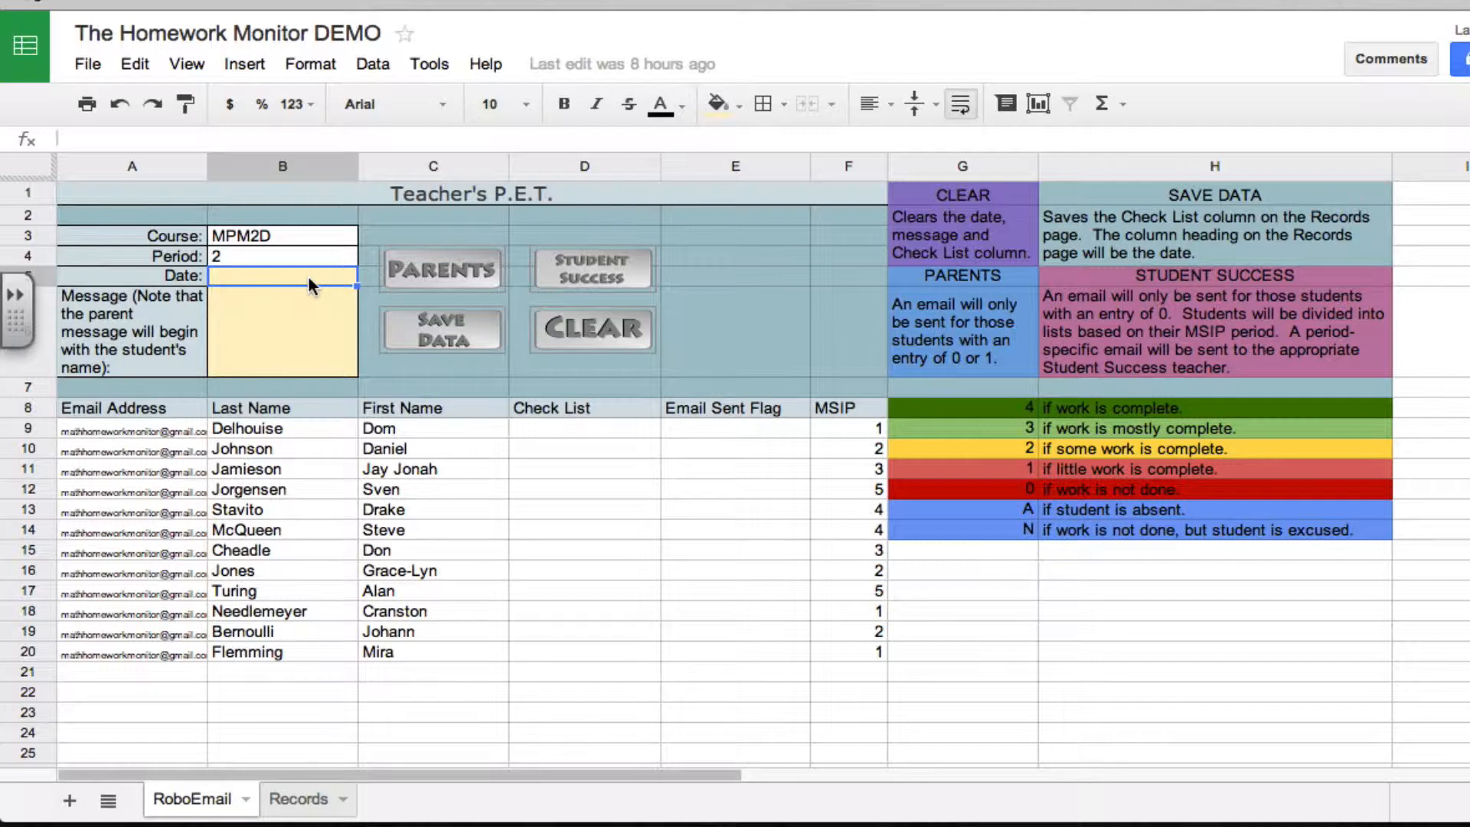
type("Nov.")
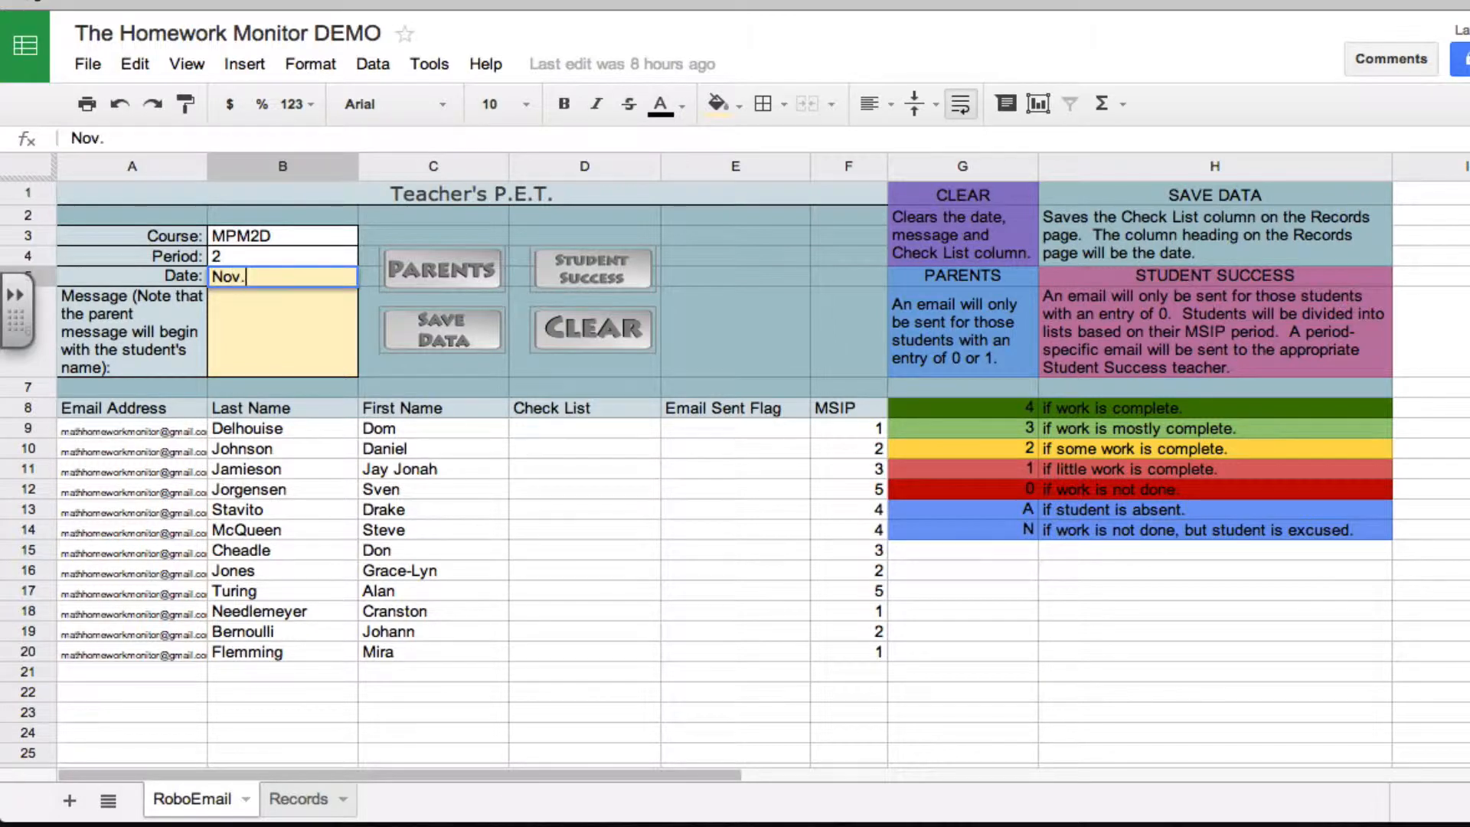
type(" 24")
Enter the parent message "did not complete the homework today." in the message cell
left_click(297, 323)
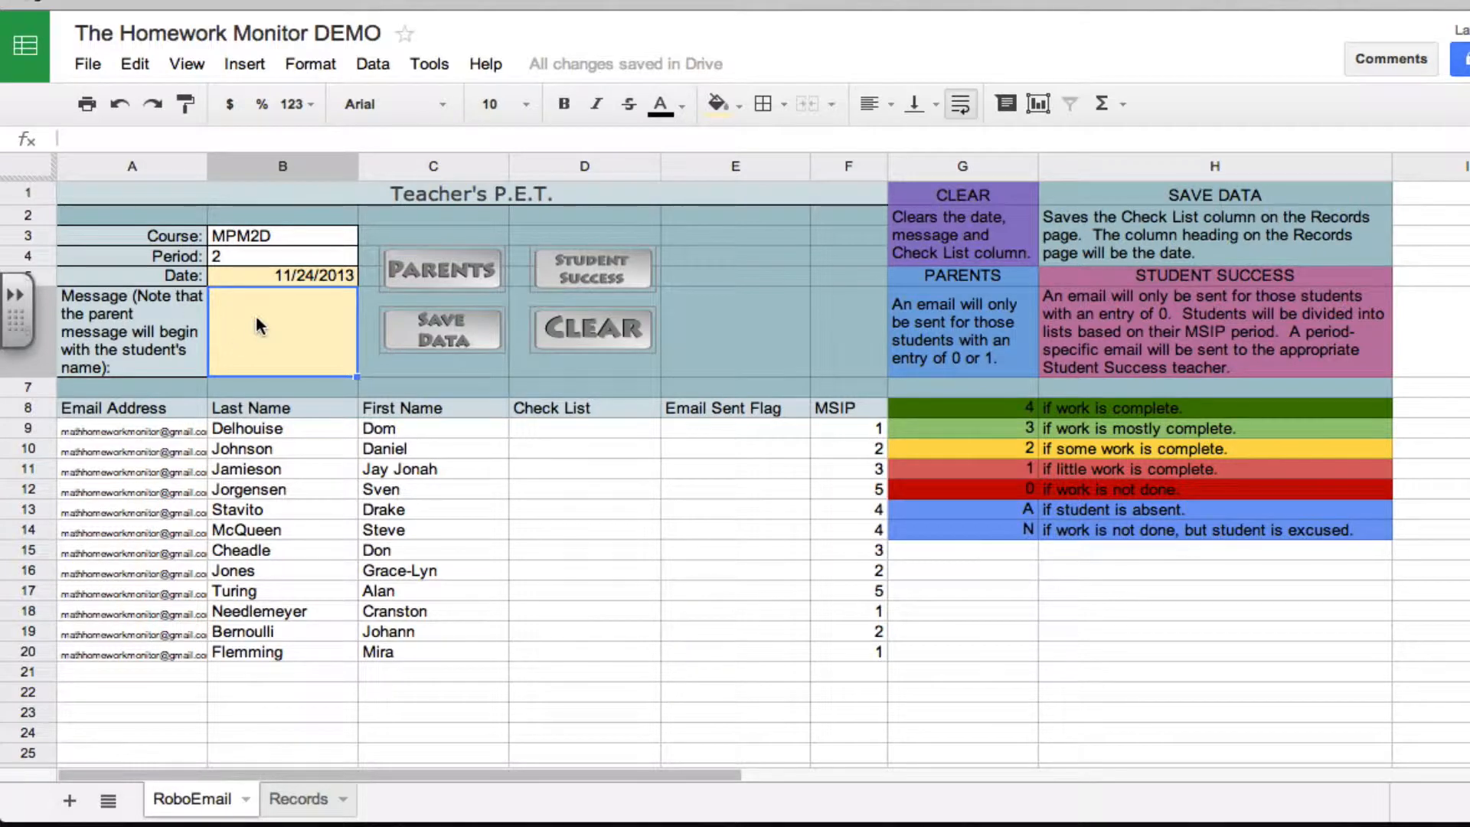
type("did not c")
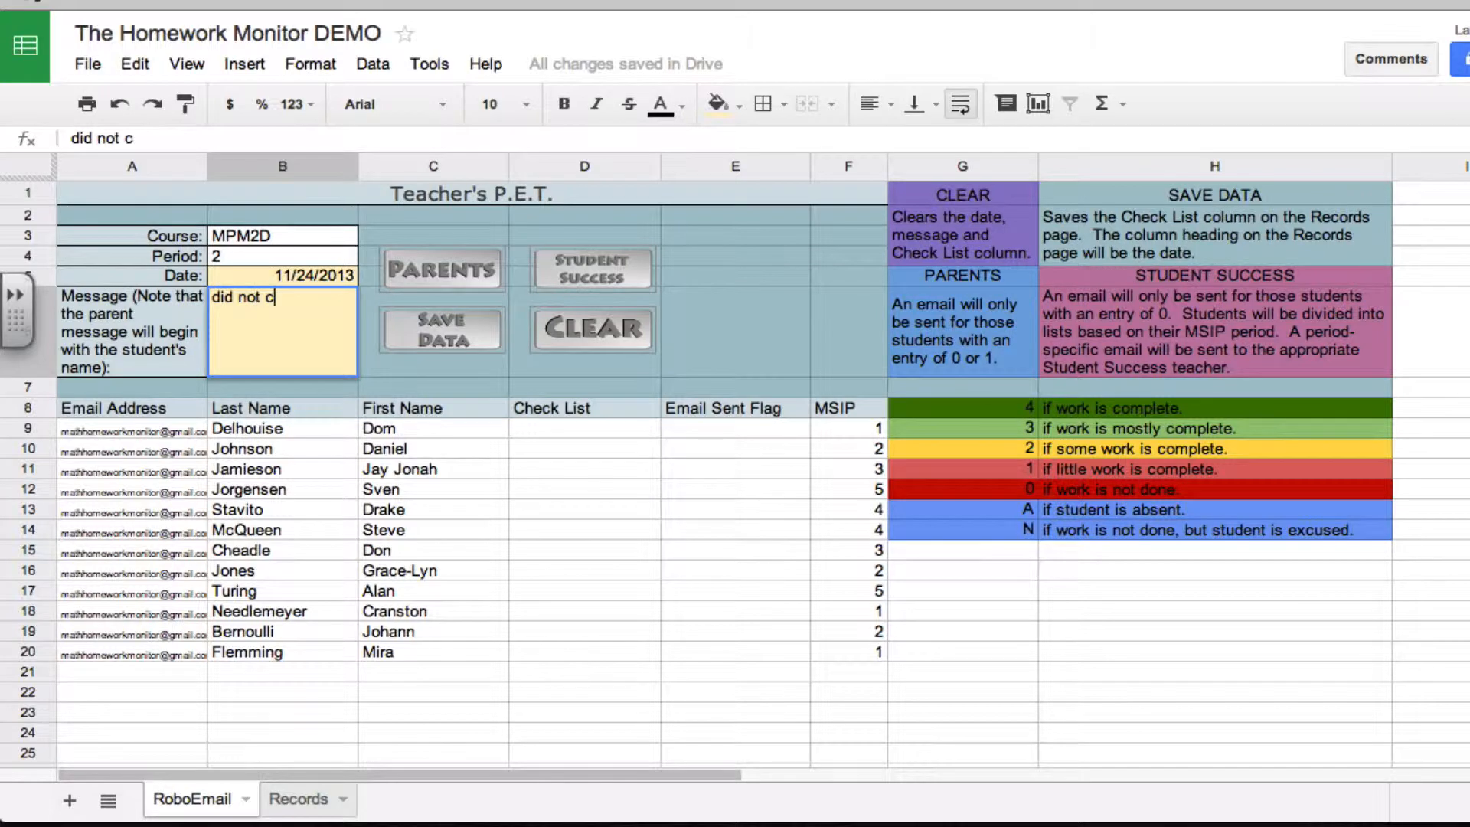
type("omplete ")
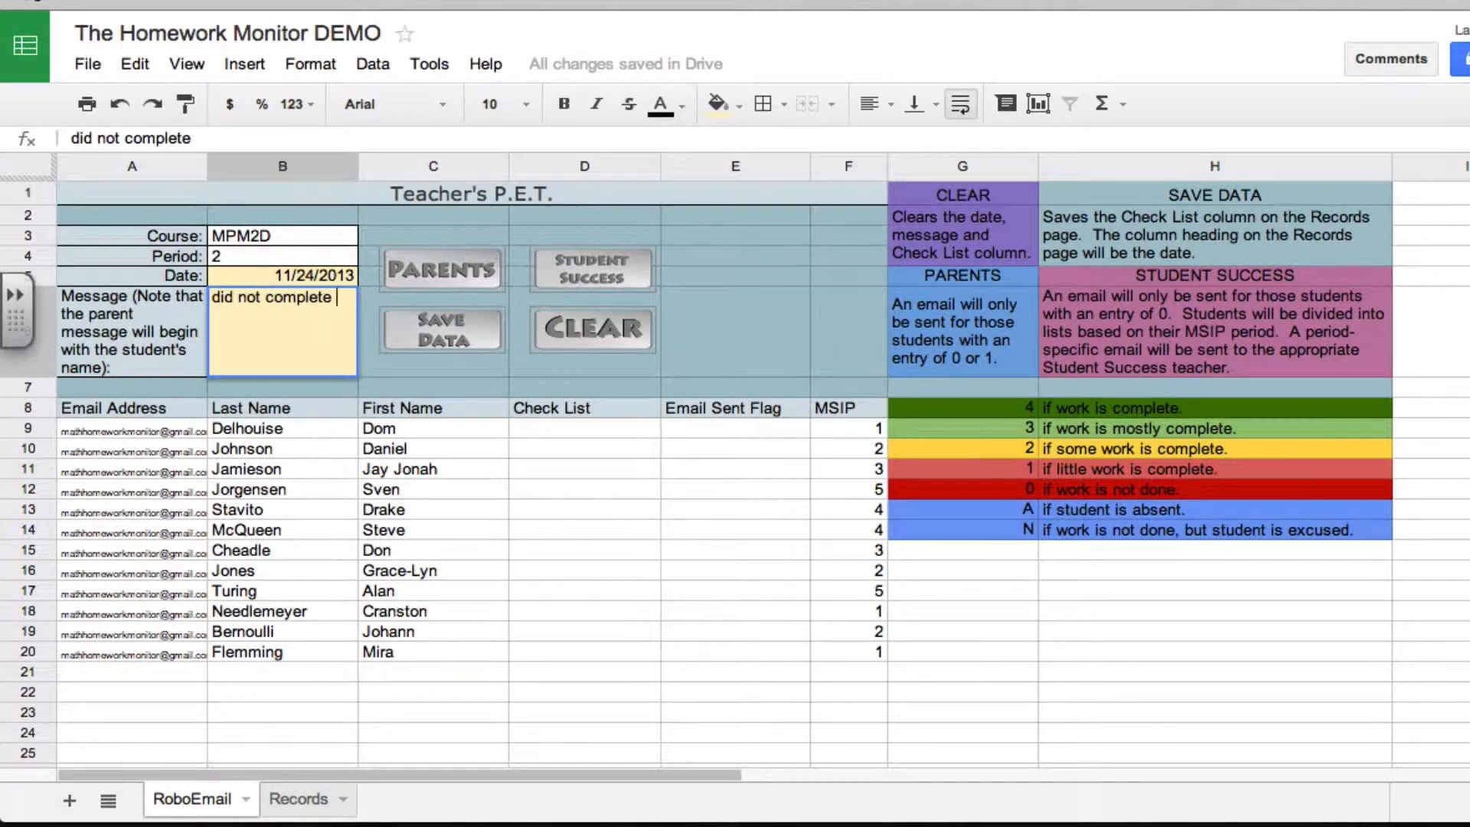
type("the homework today.")
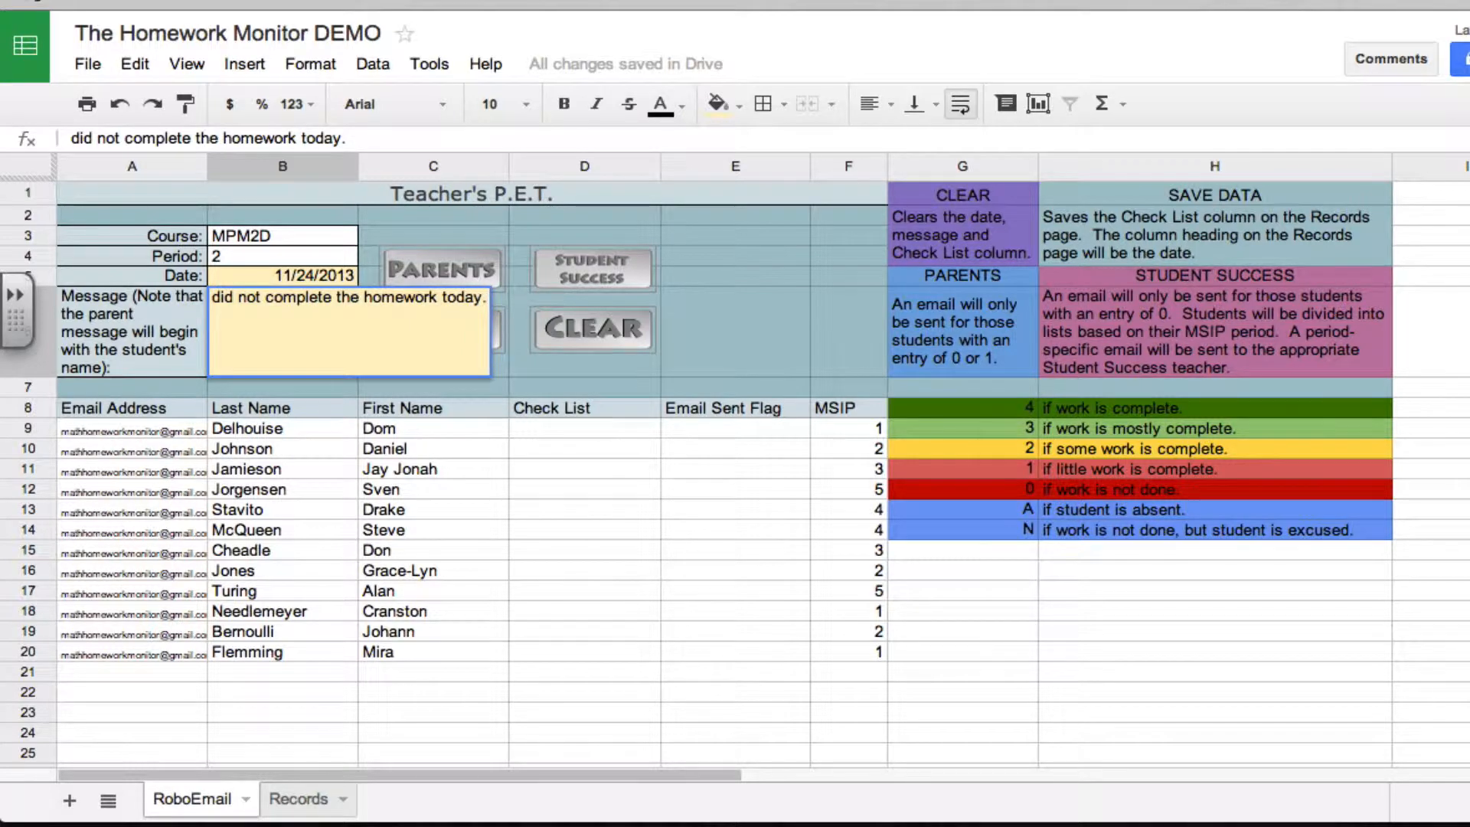
left_click(325, 389)
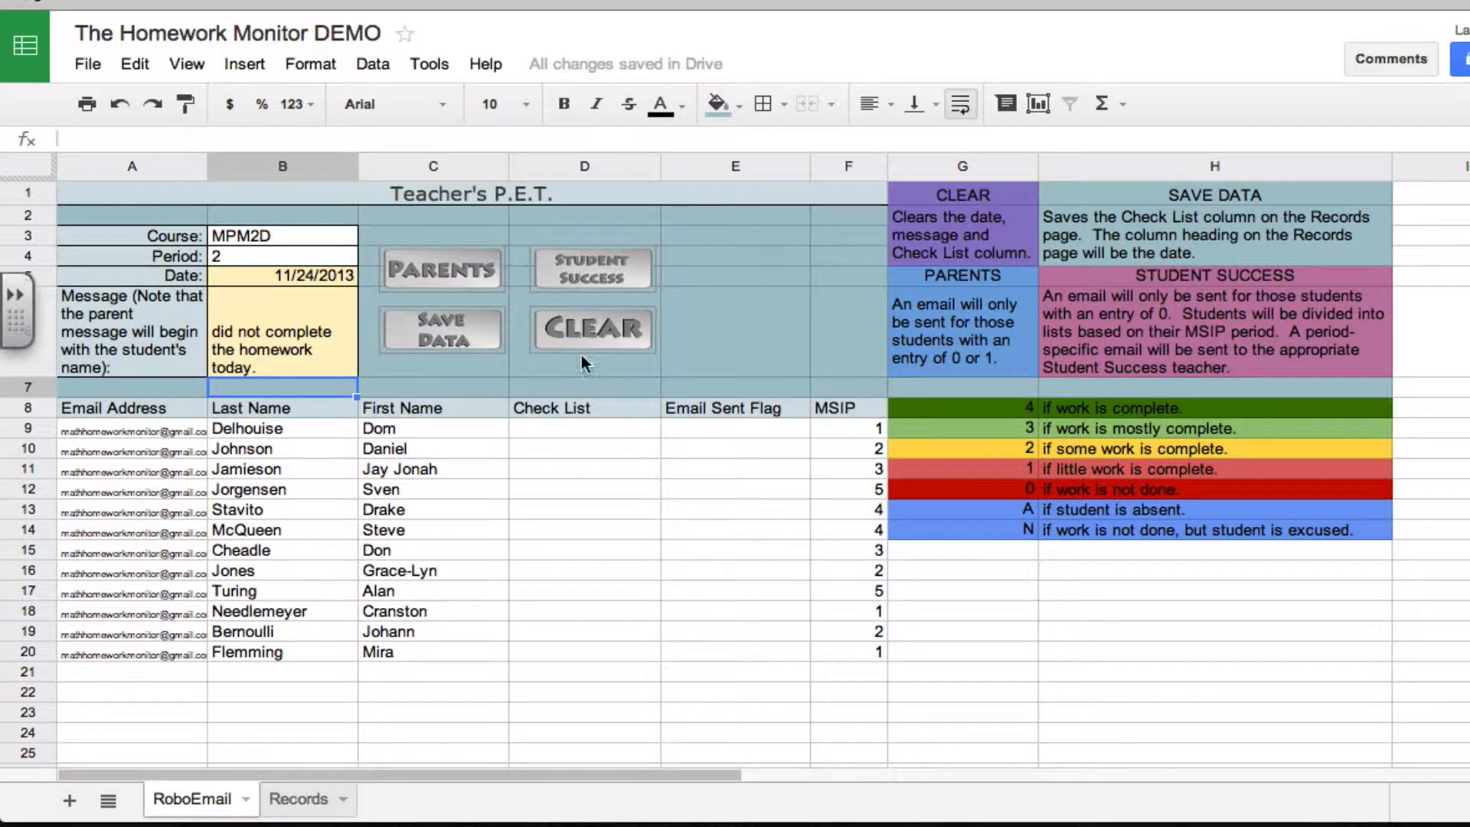
Fill in the Check List for rows 9 to 15 with 4, 3, 2, 1, 0, a and n
left_click(607, 427)
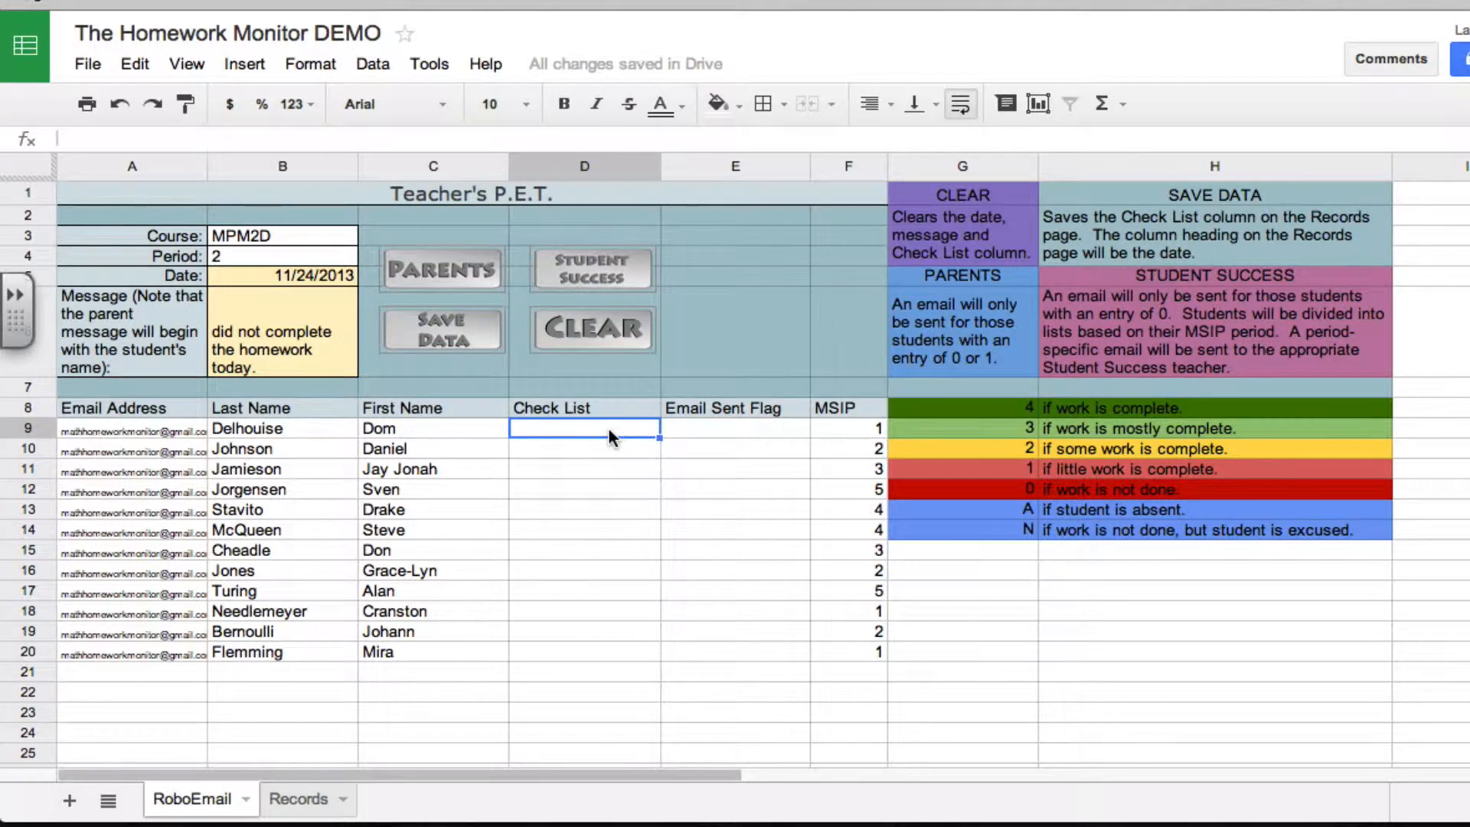
type("4")
key("Return")
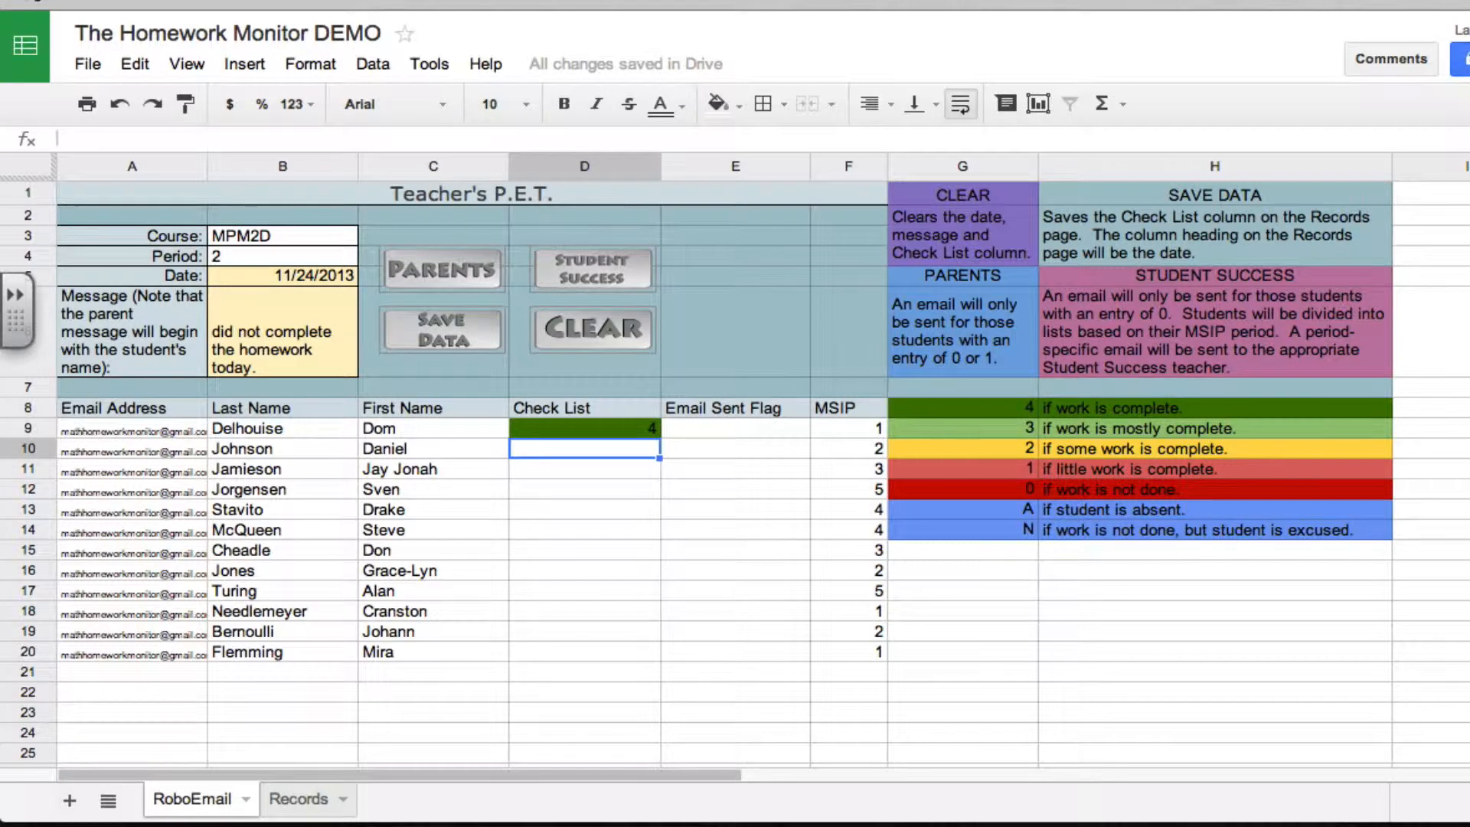
type("3")
key("Return")
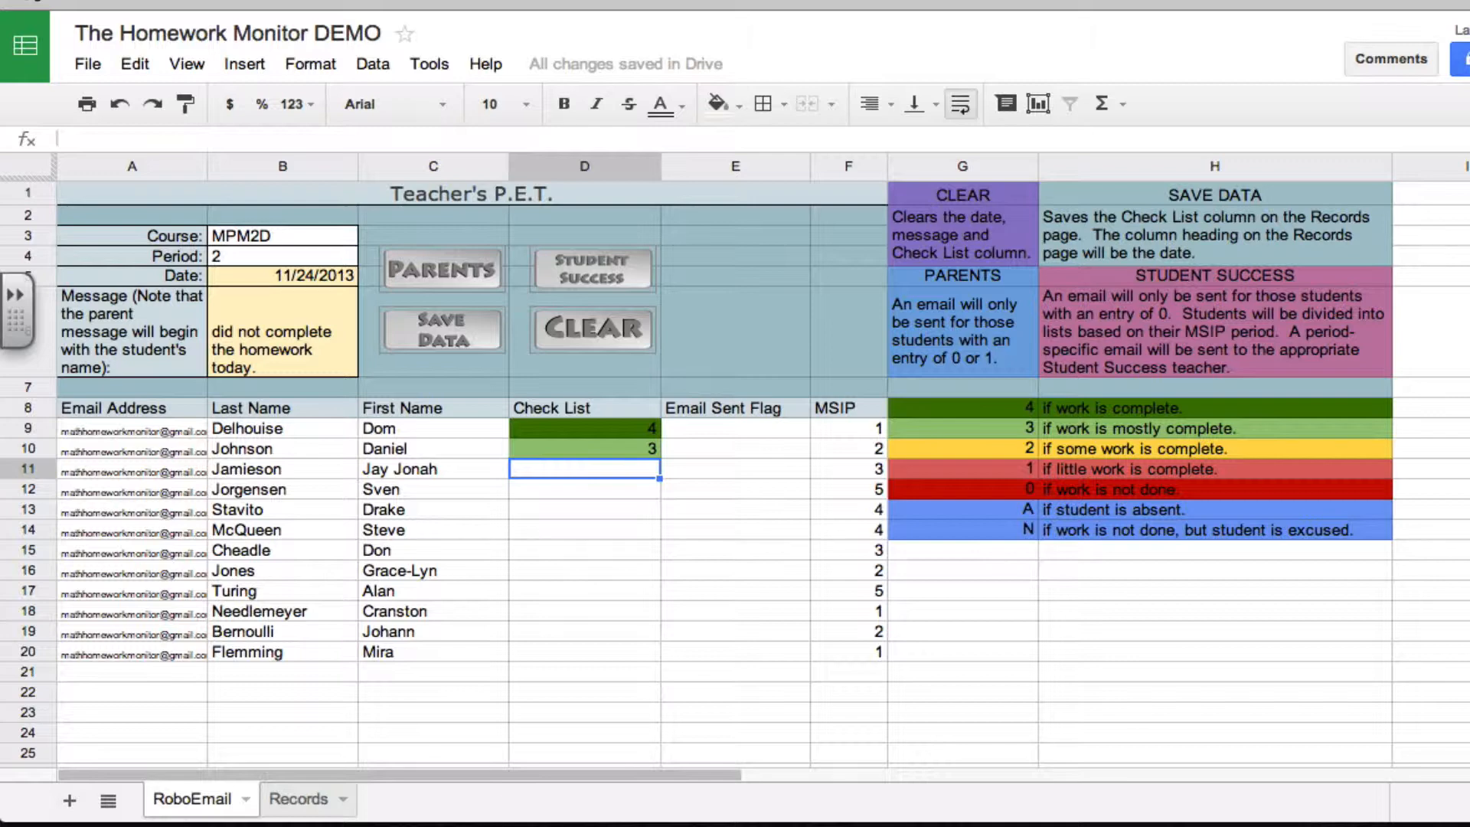
type("2")
key("Return")
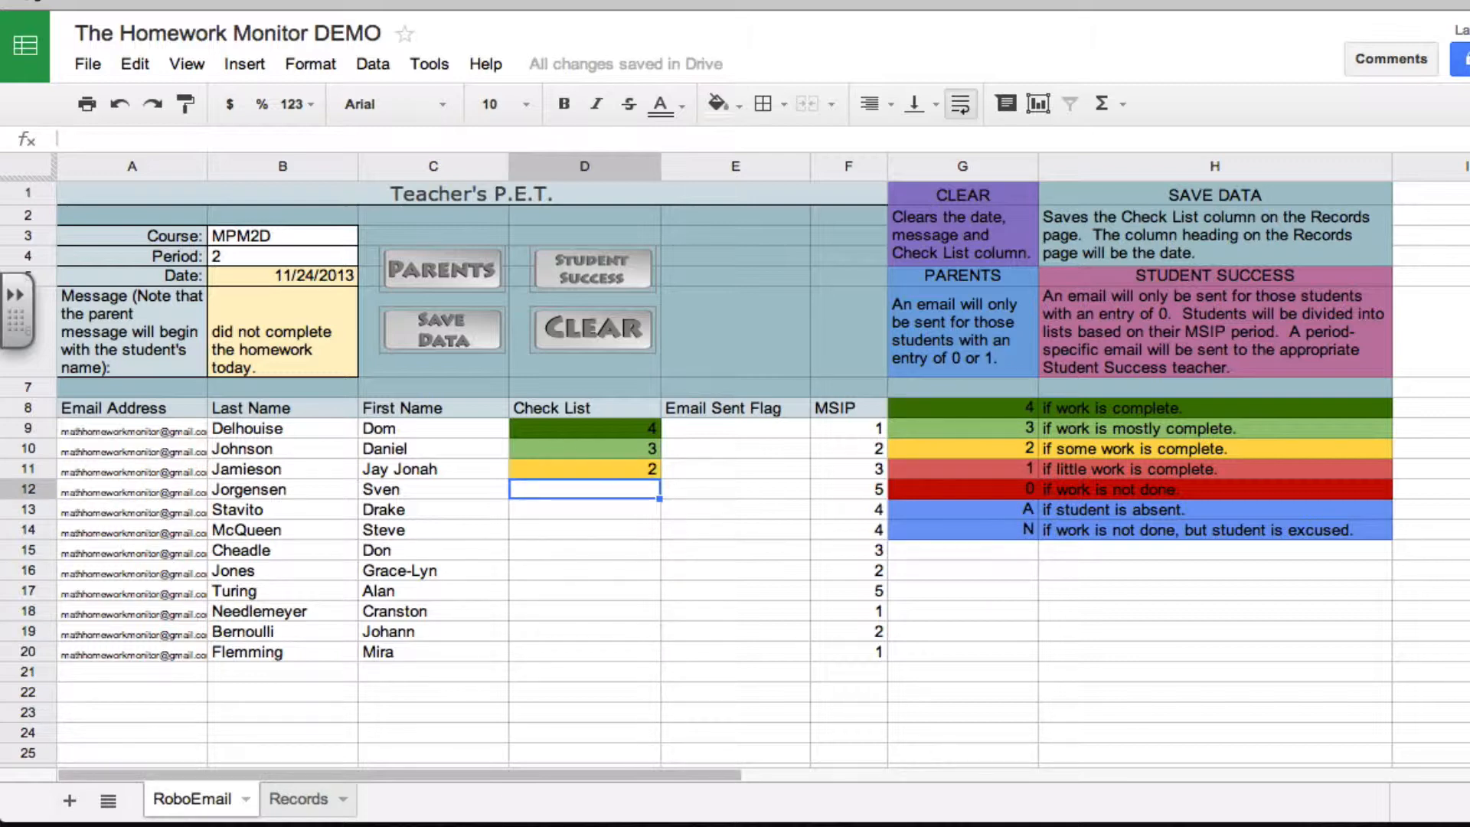
type("1")
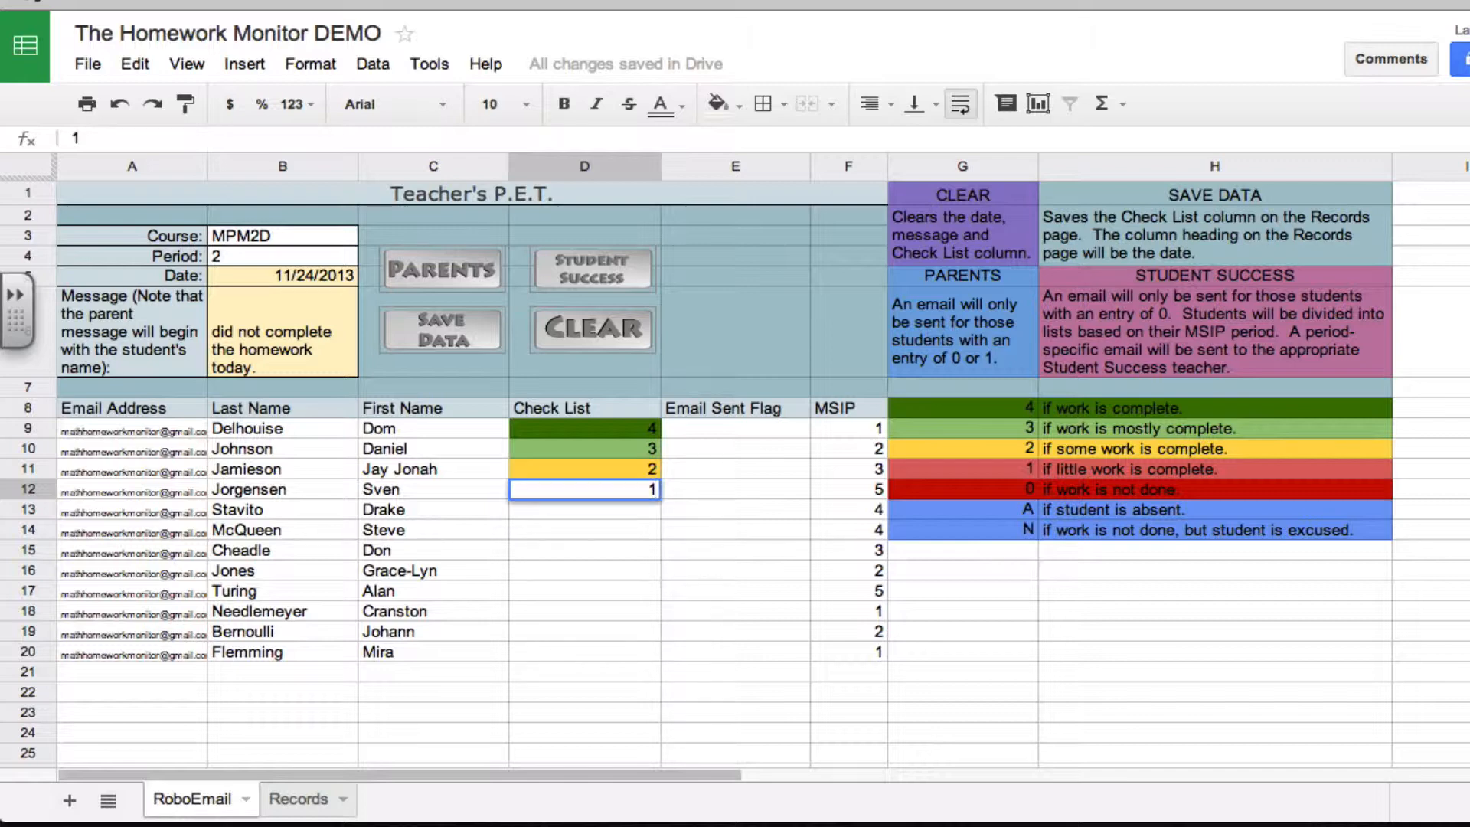
key("Return")
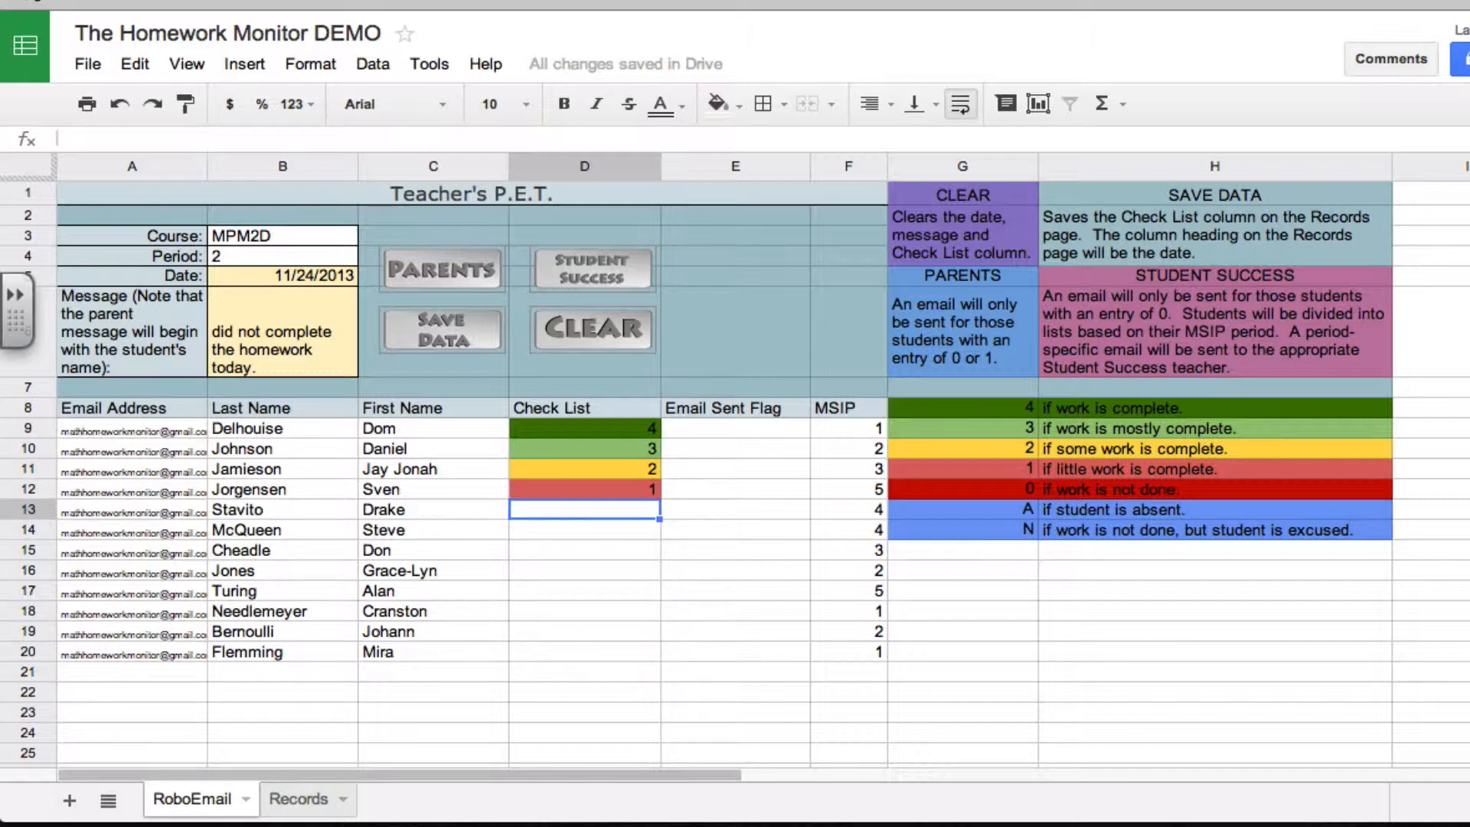
type("0")
key("Return")
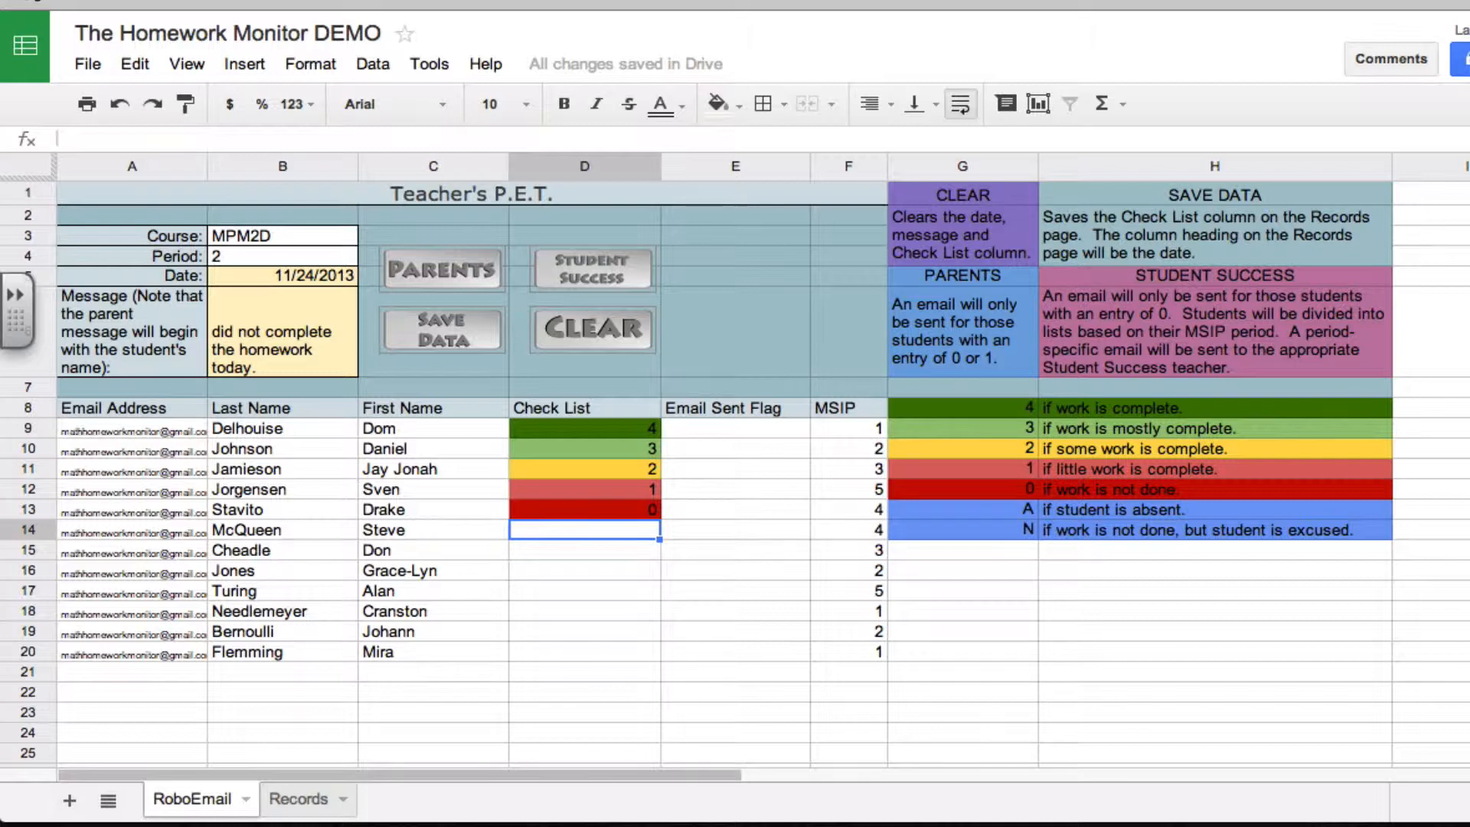
type("a")
key("Return")
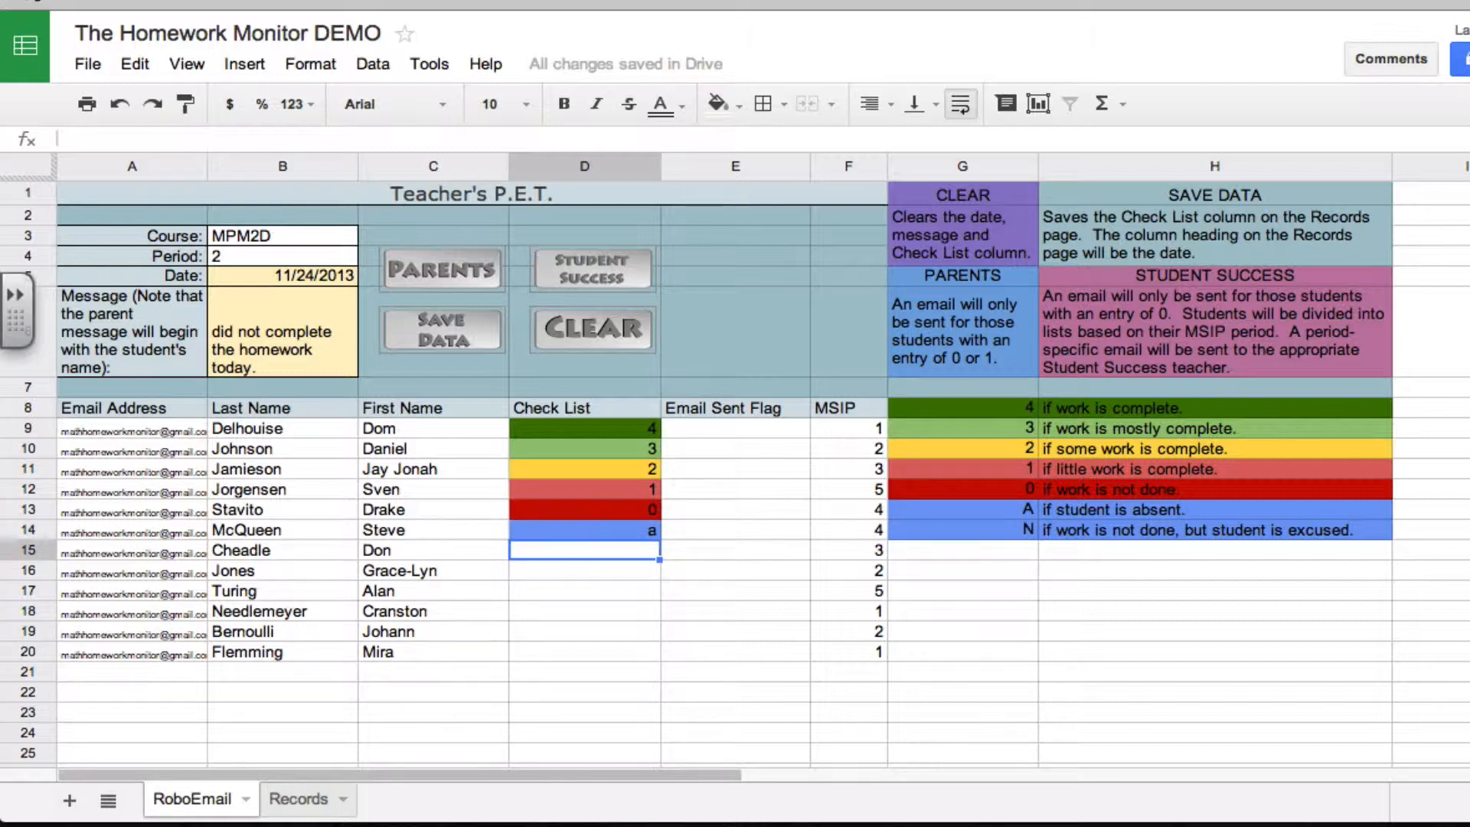
type("n")
key("Return")
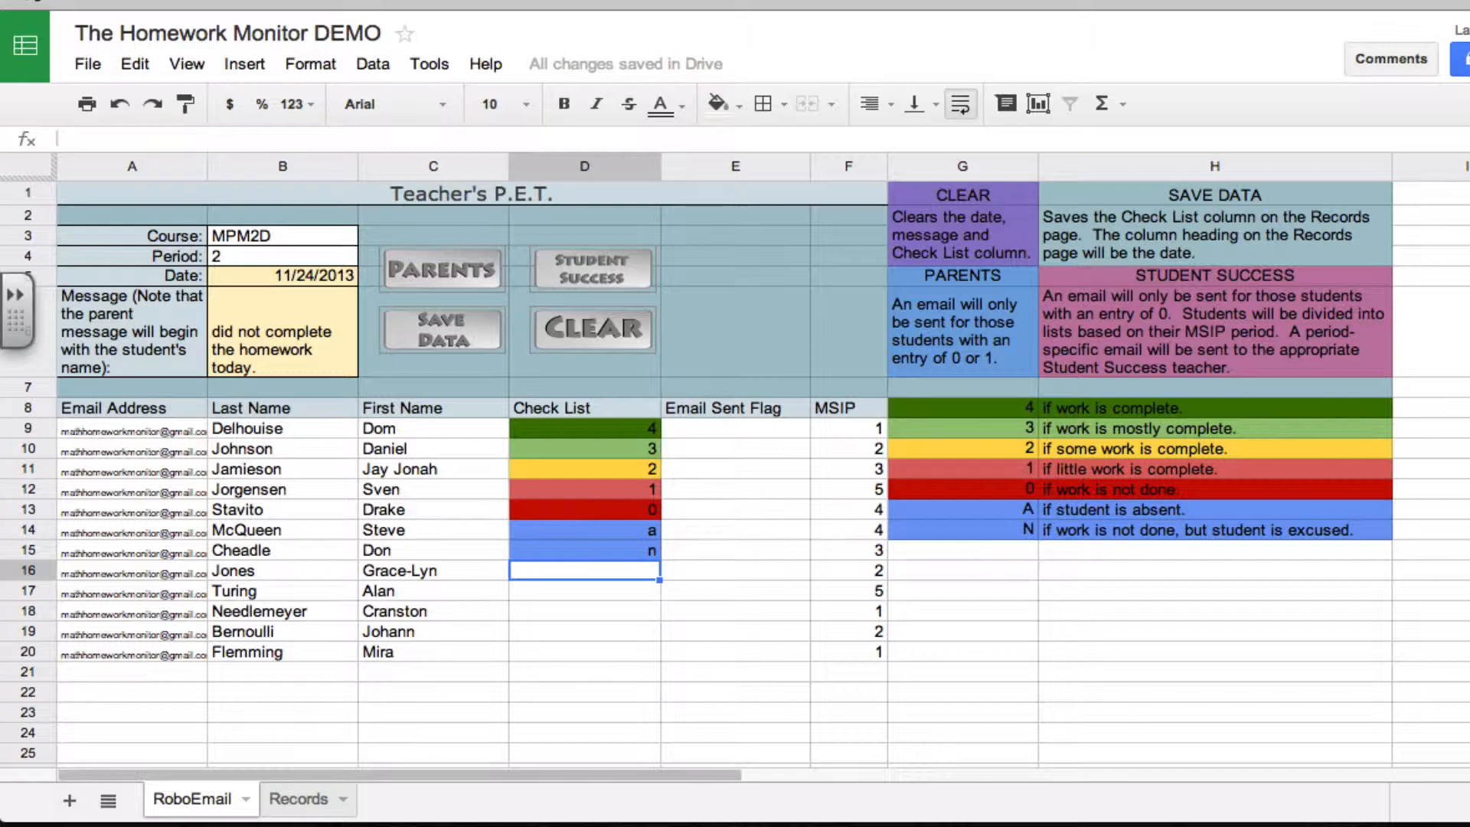
Fill in the Check List for rows 16 to 20 with 3, 2, 0, 1 and 2
type("3")
key("Return")
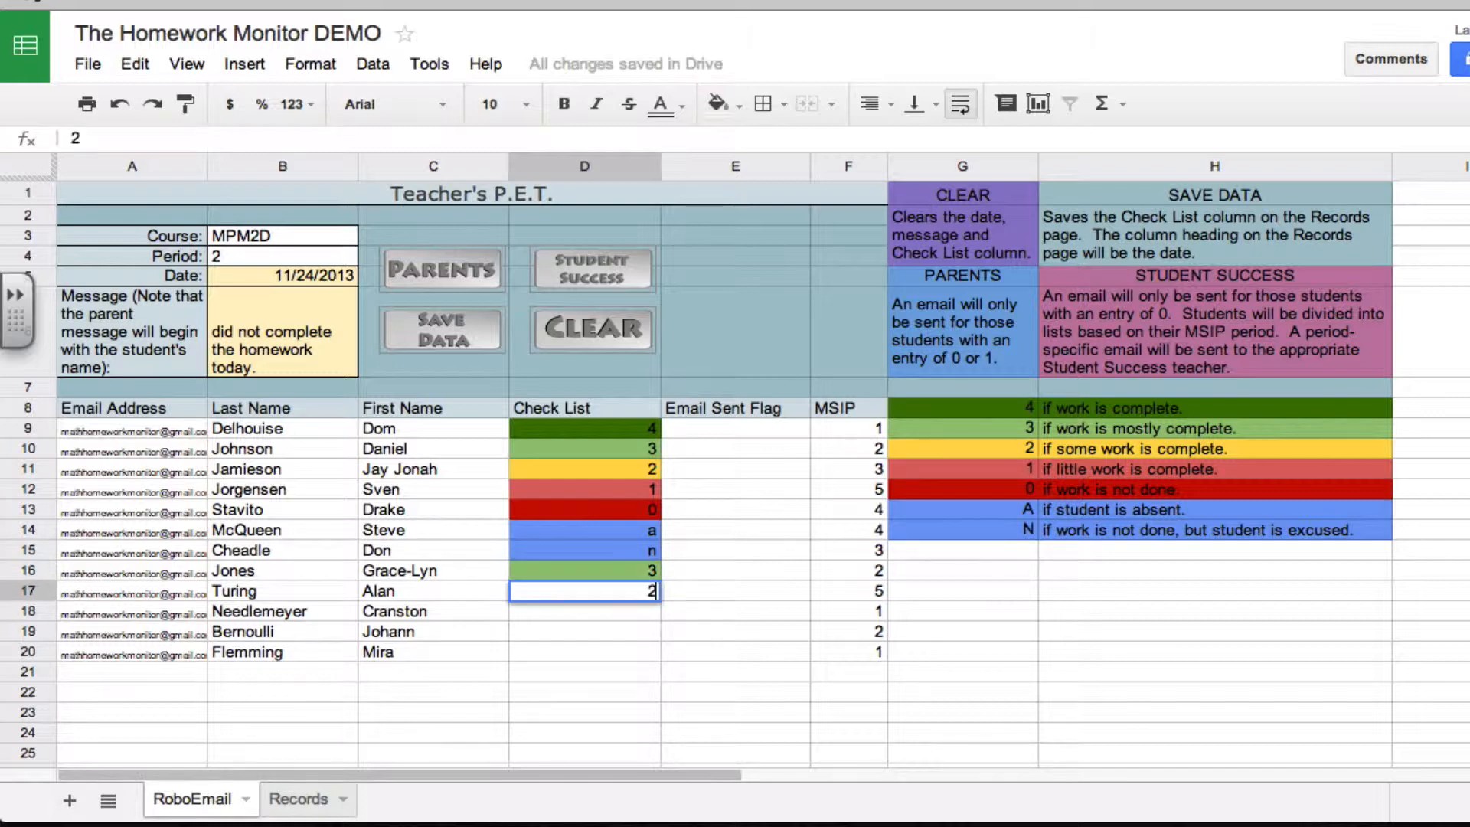
type("2")
key("Return")
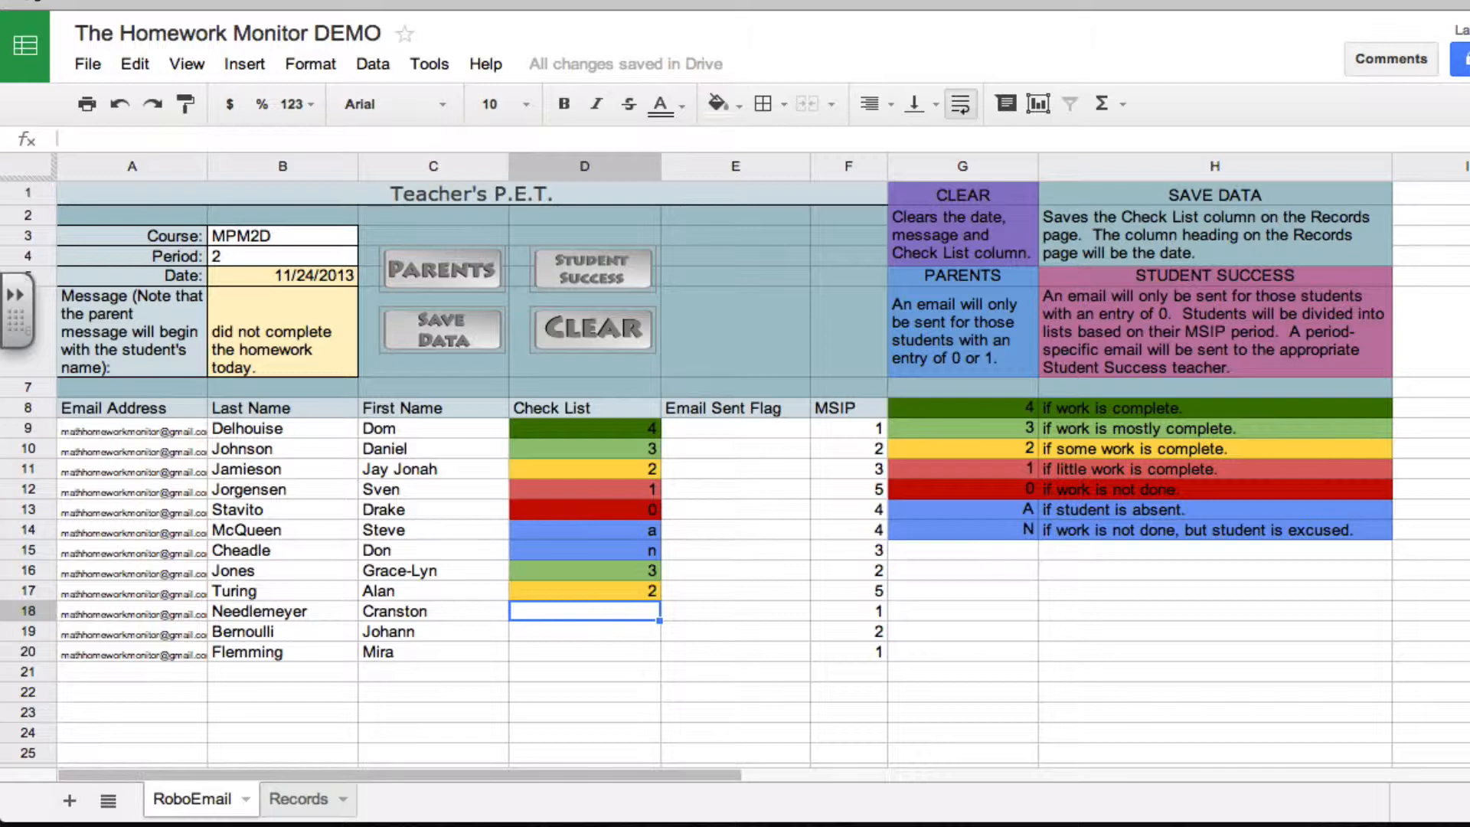
type("0")
key("Return")
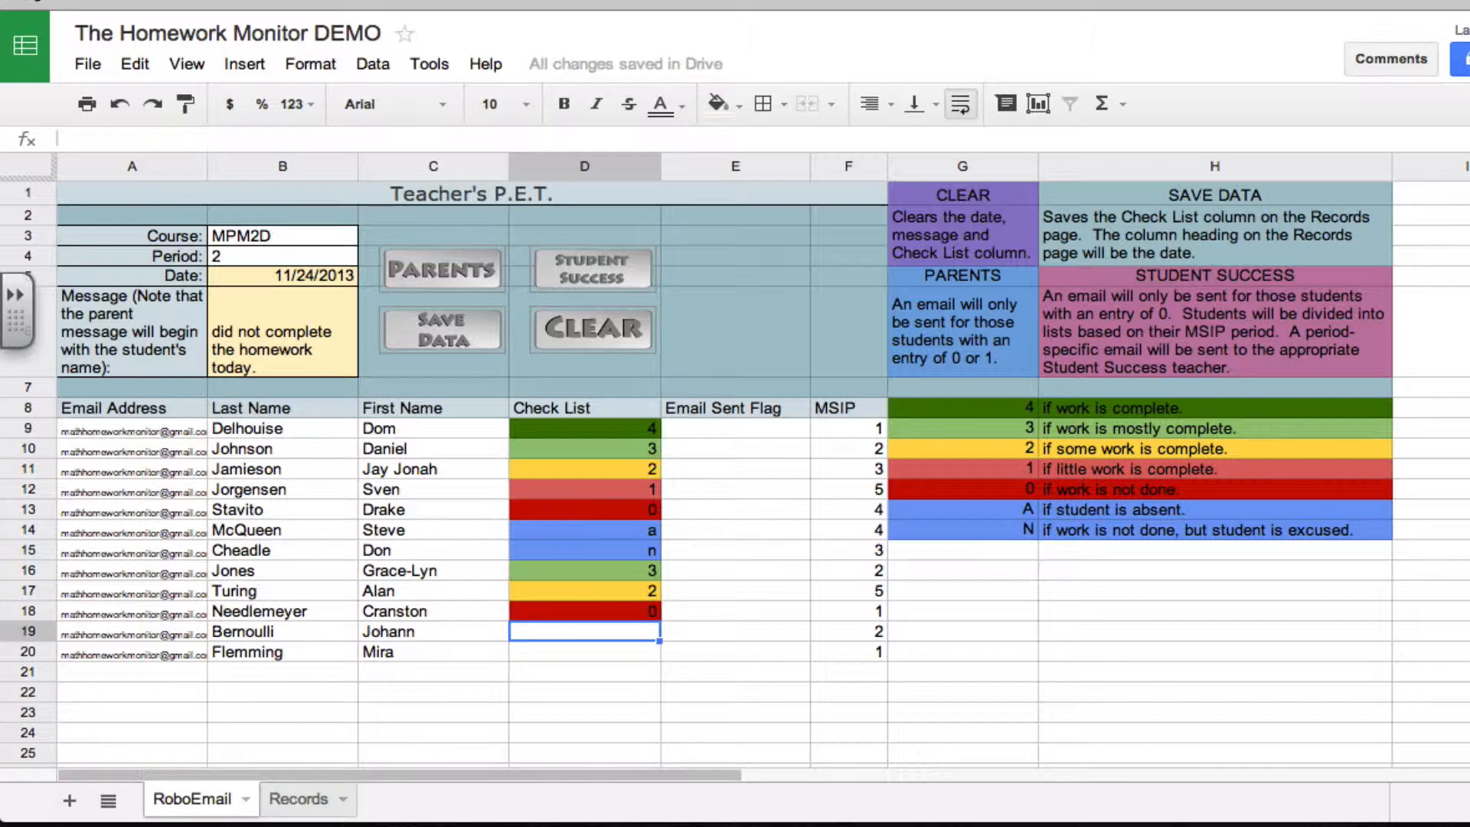
type("1")
key("Return")
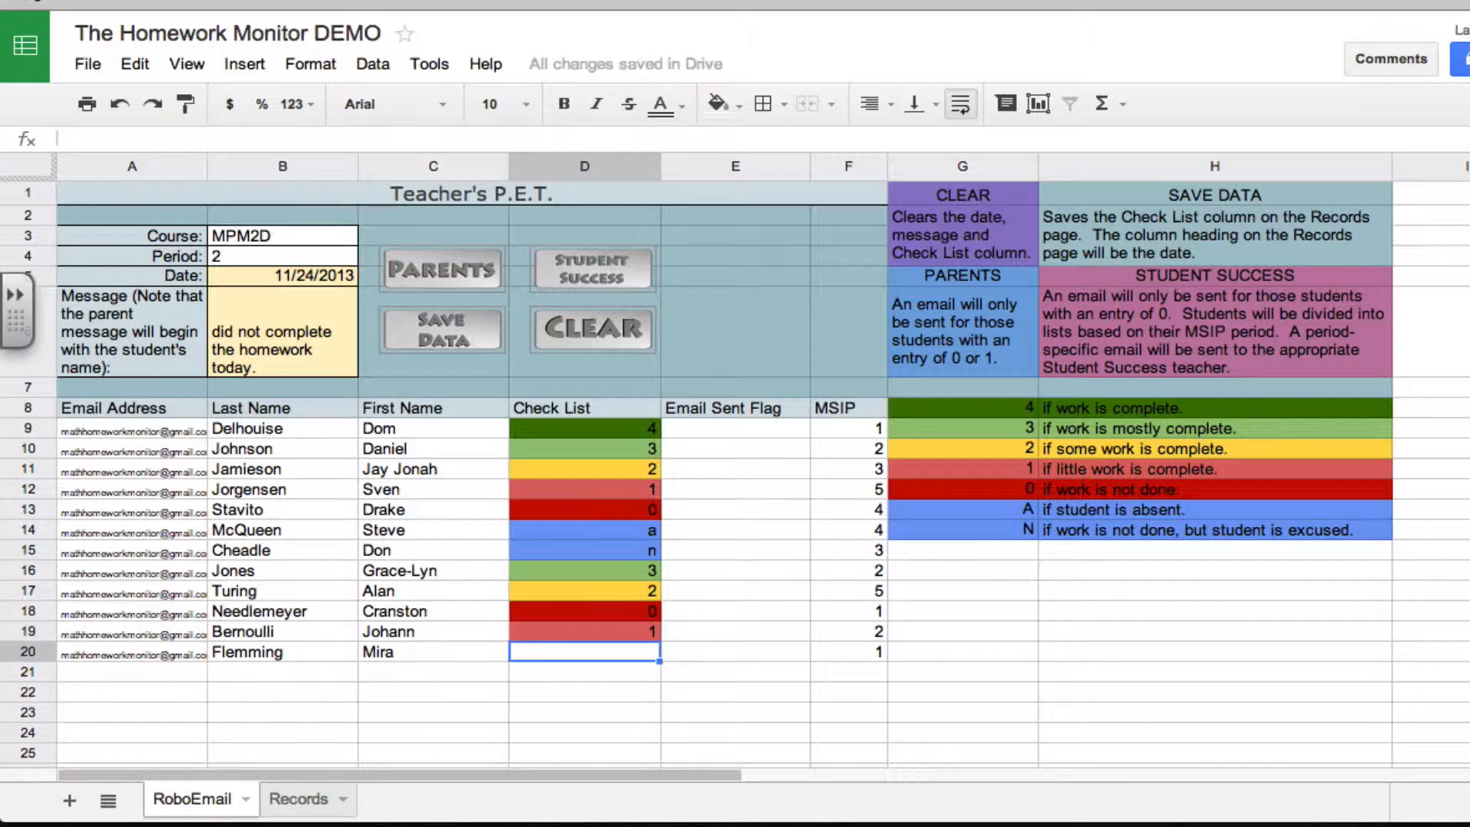
type("2")
key("Up")
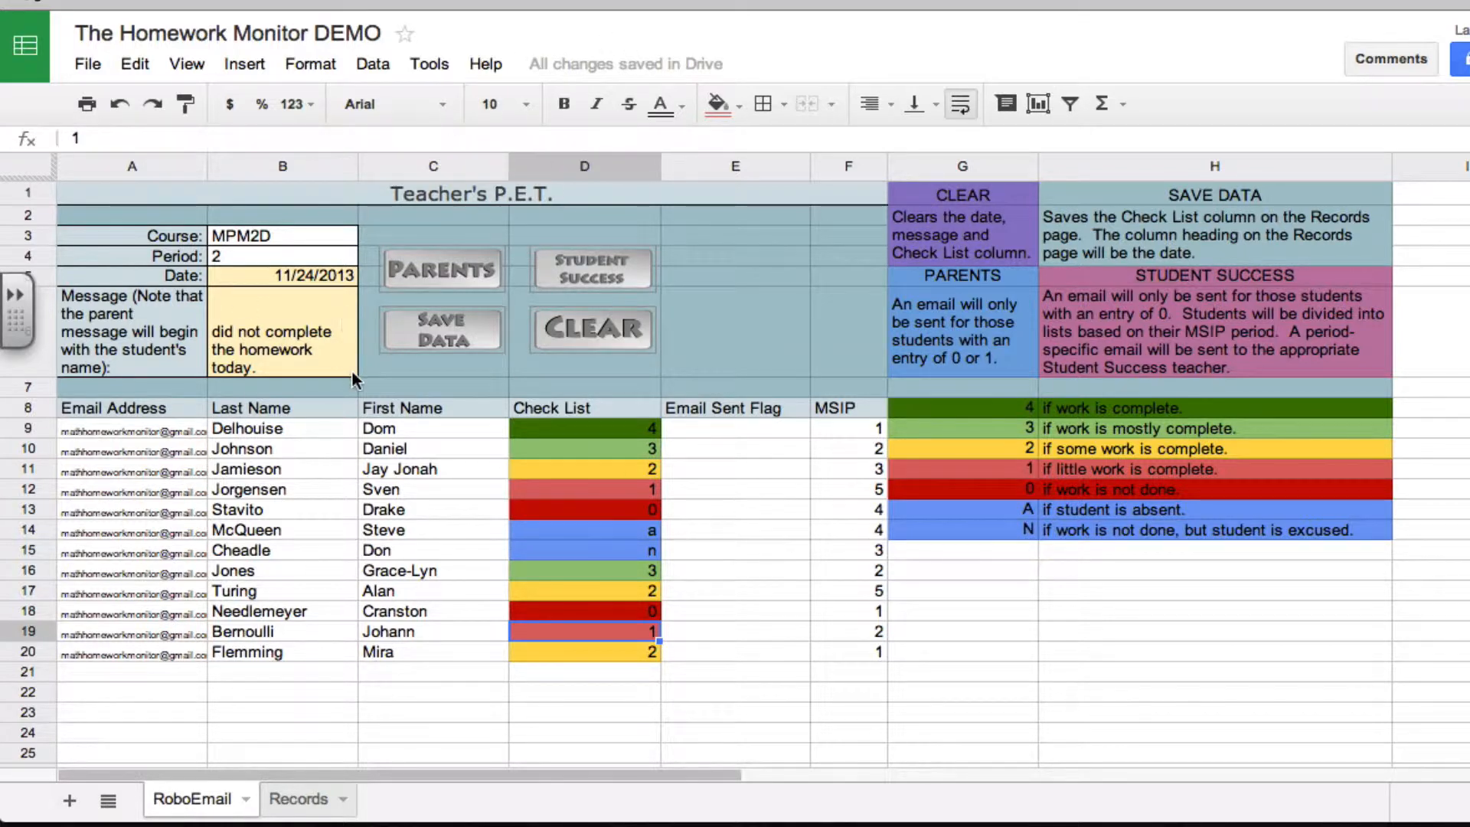
Email the parents of students with an entry of 0 or 1, and save the Check List data to the records
left_click(446, 269)
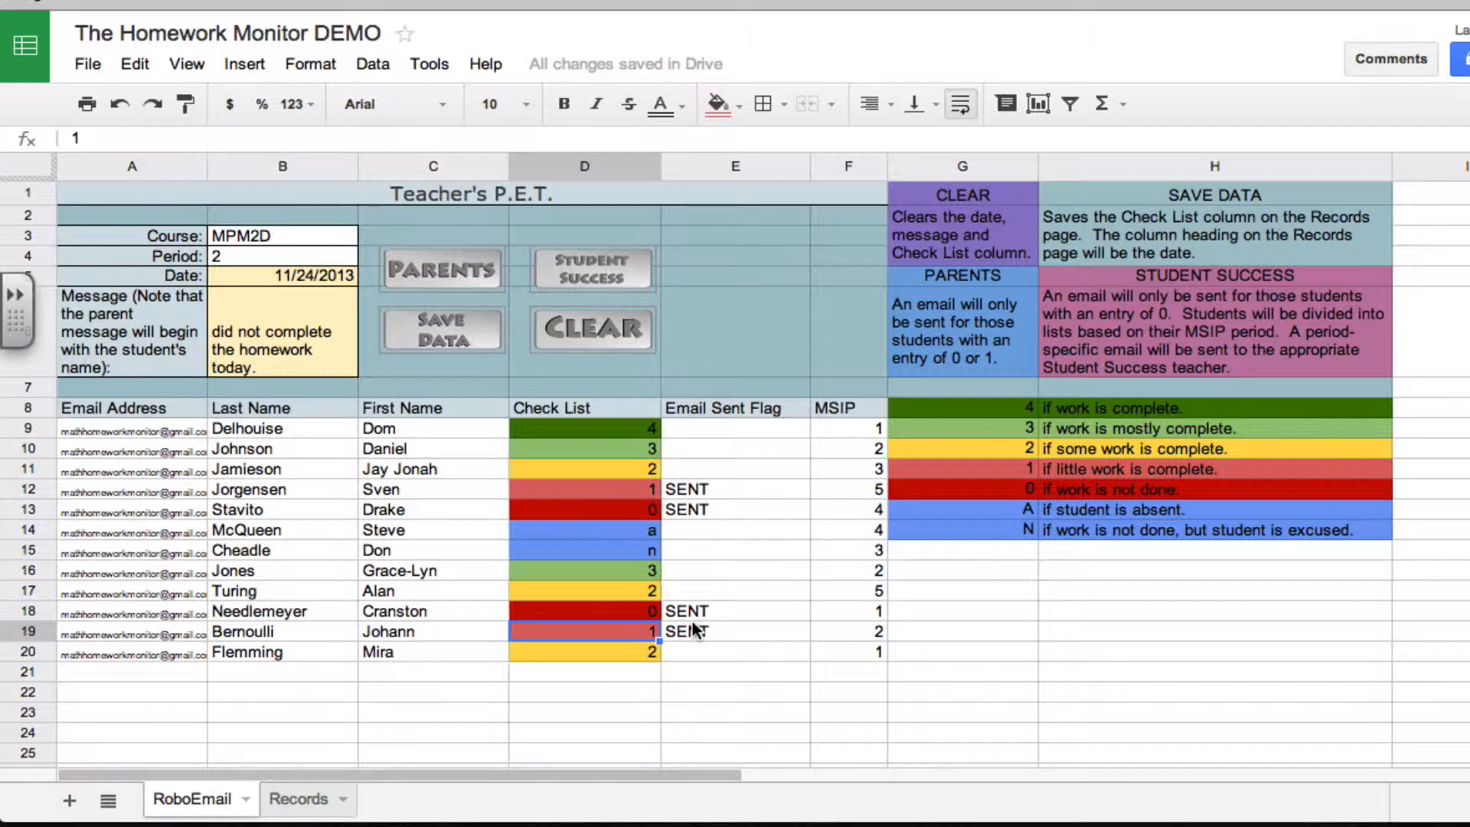
left_click(465, 336)
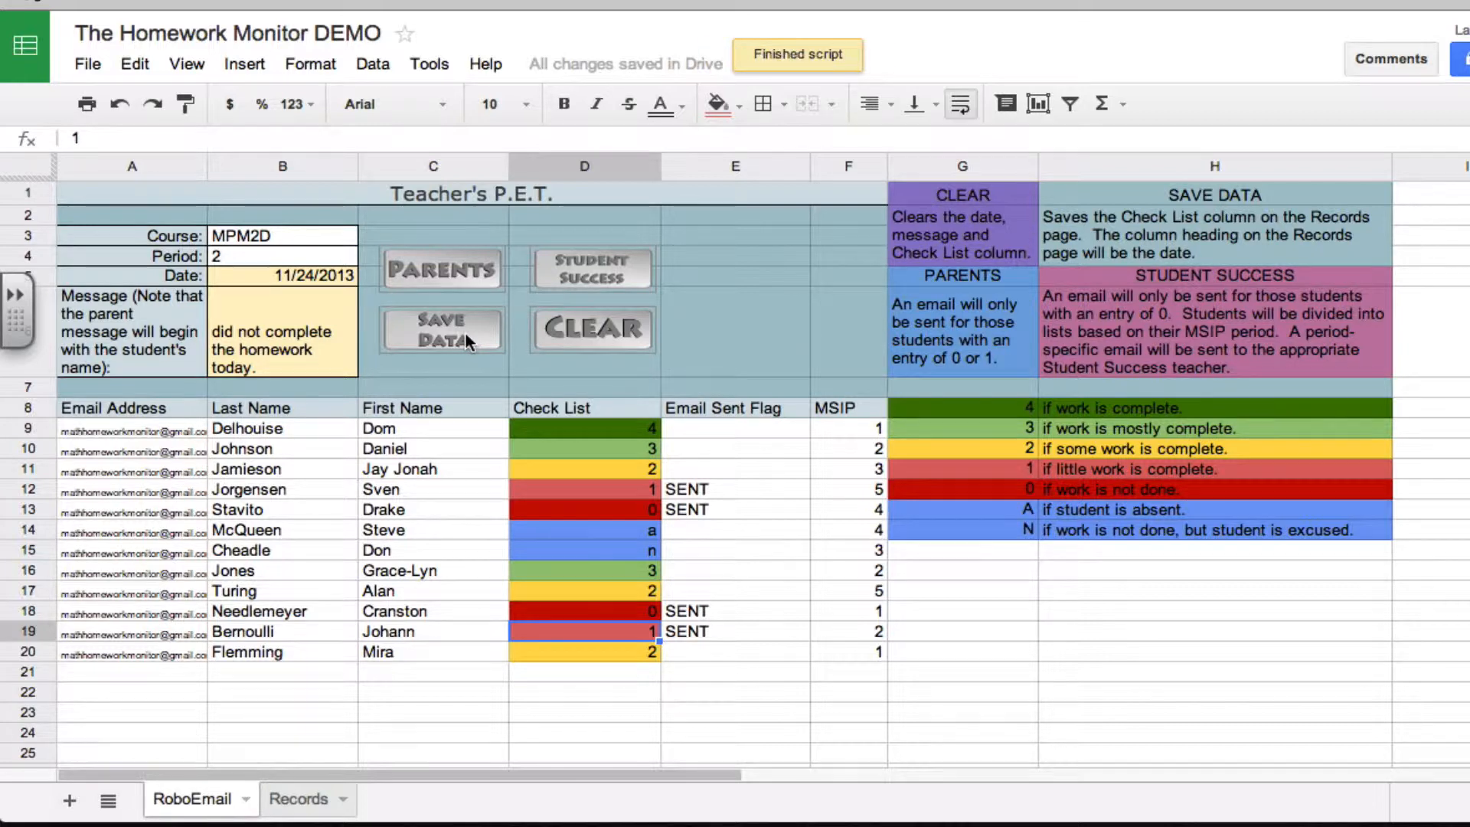
Examine the dated homework columns on the Records sheet, including the newly saved 11/24/2013 entries
left_click(292, 801)
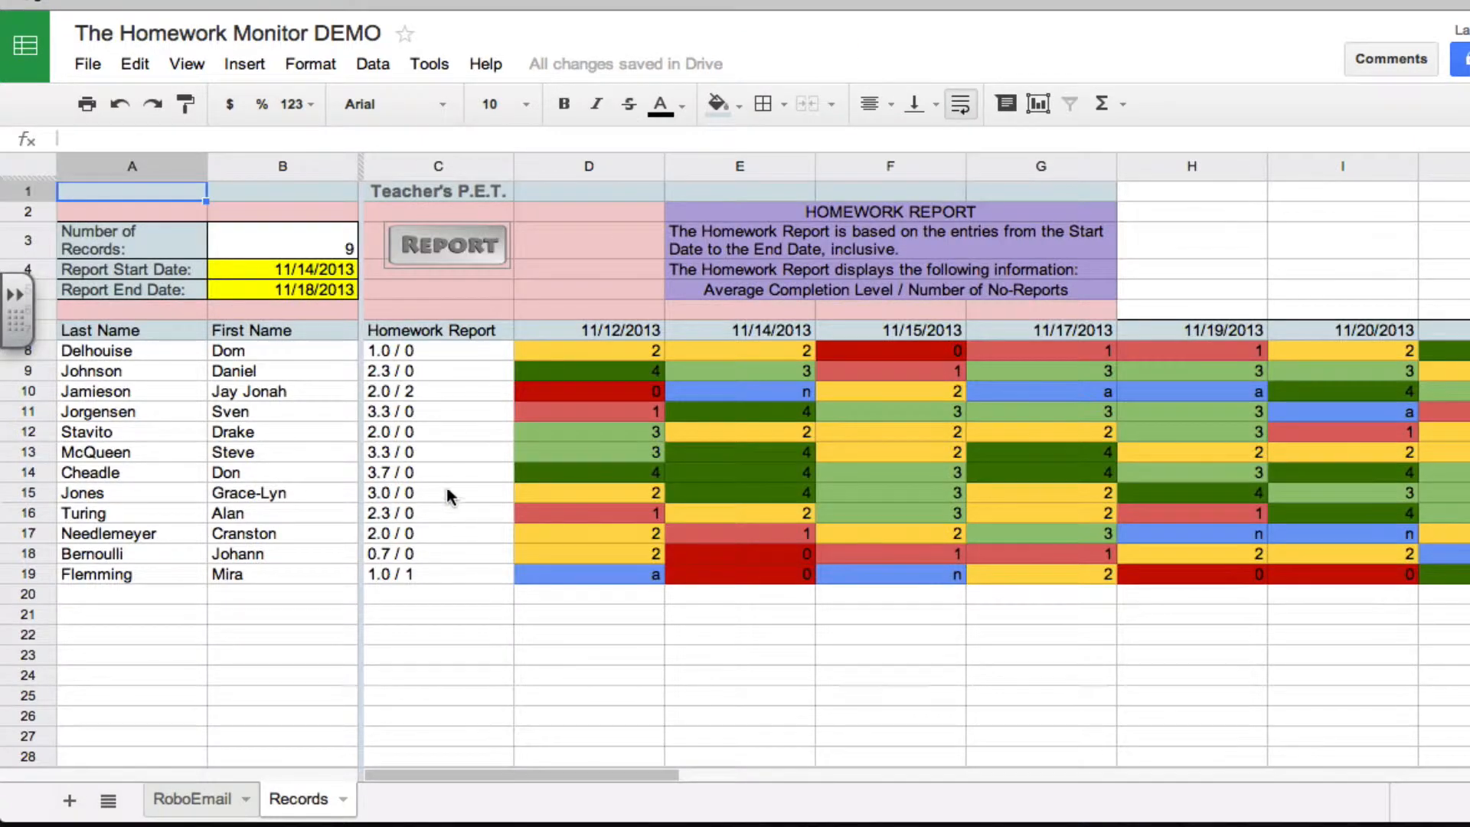
scroll(507, 473, "right", 8)
scroll(508, 473, "left", 6)
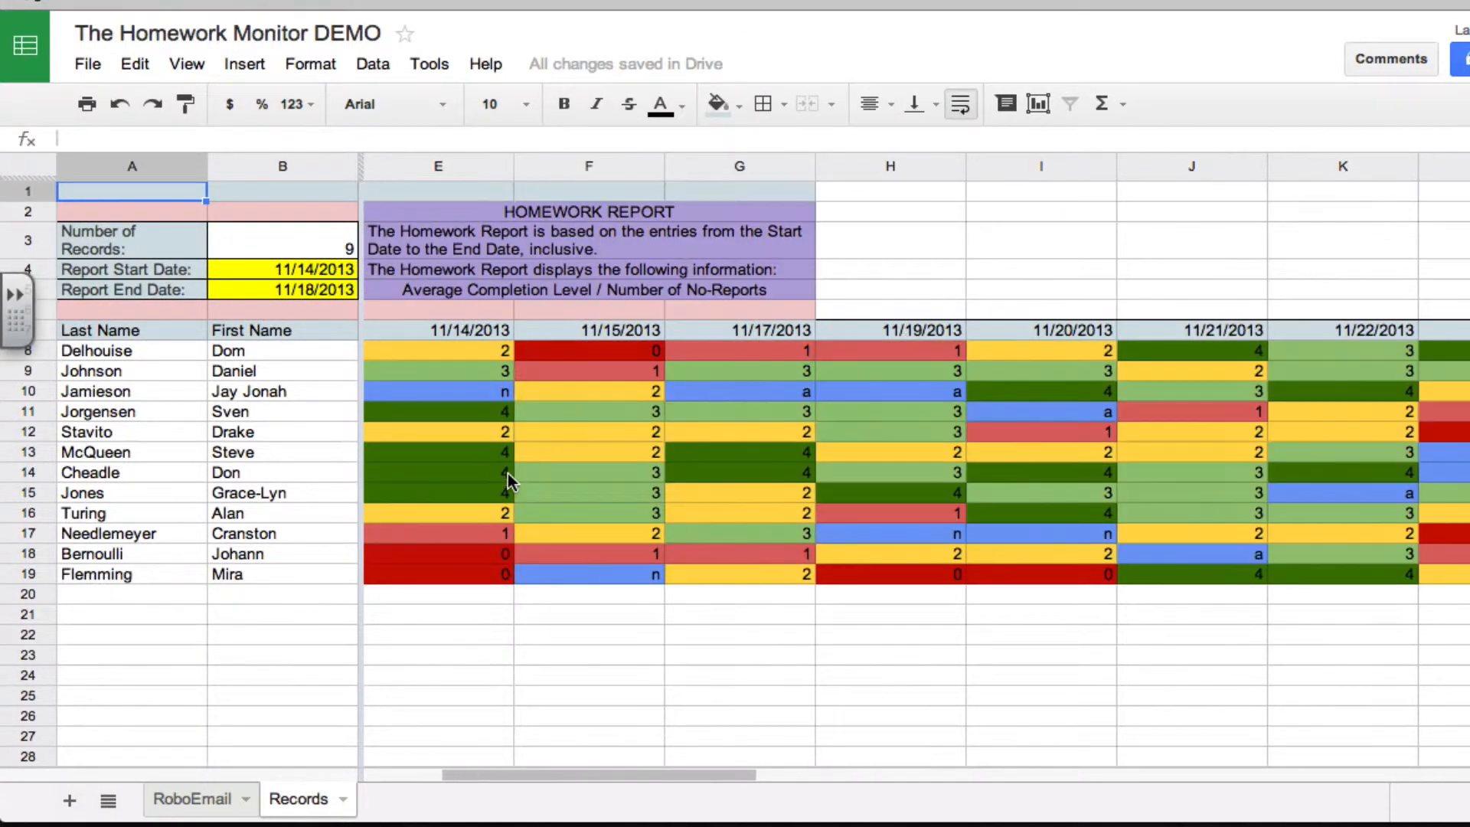
scroll(507, 473, "right", 1)
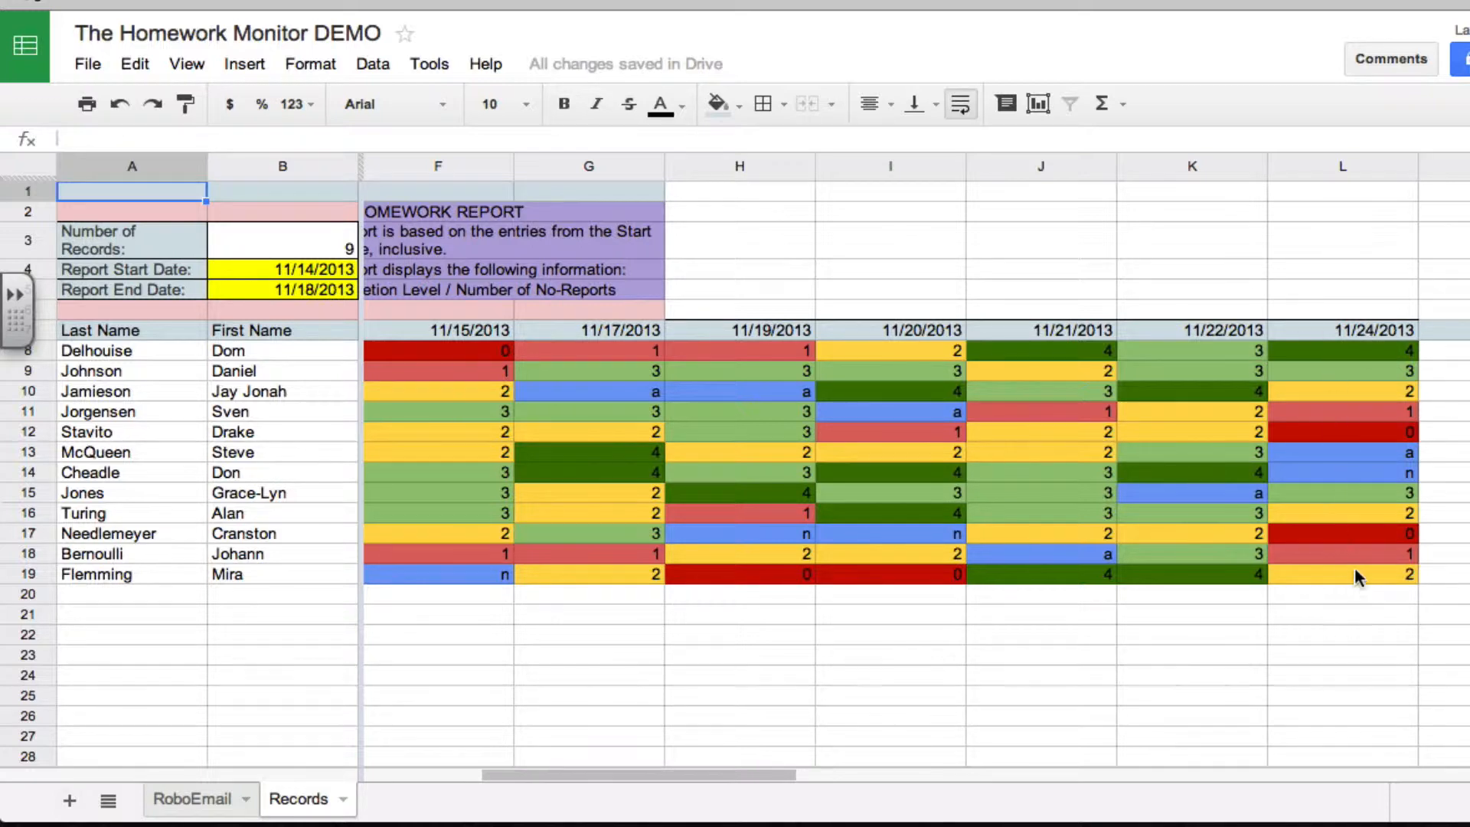
scroll(1246, 513, "left", 3)
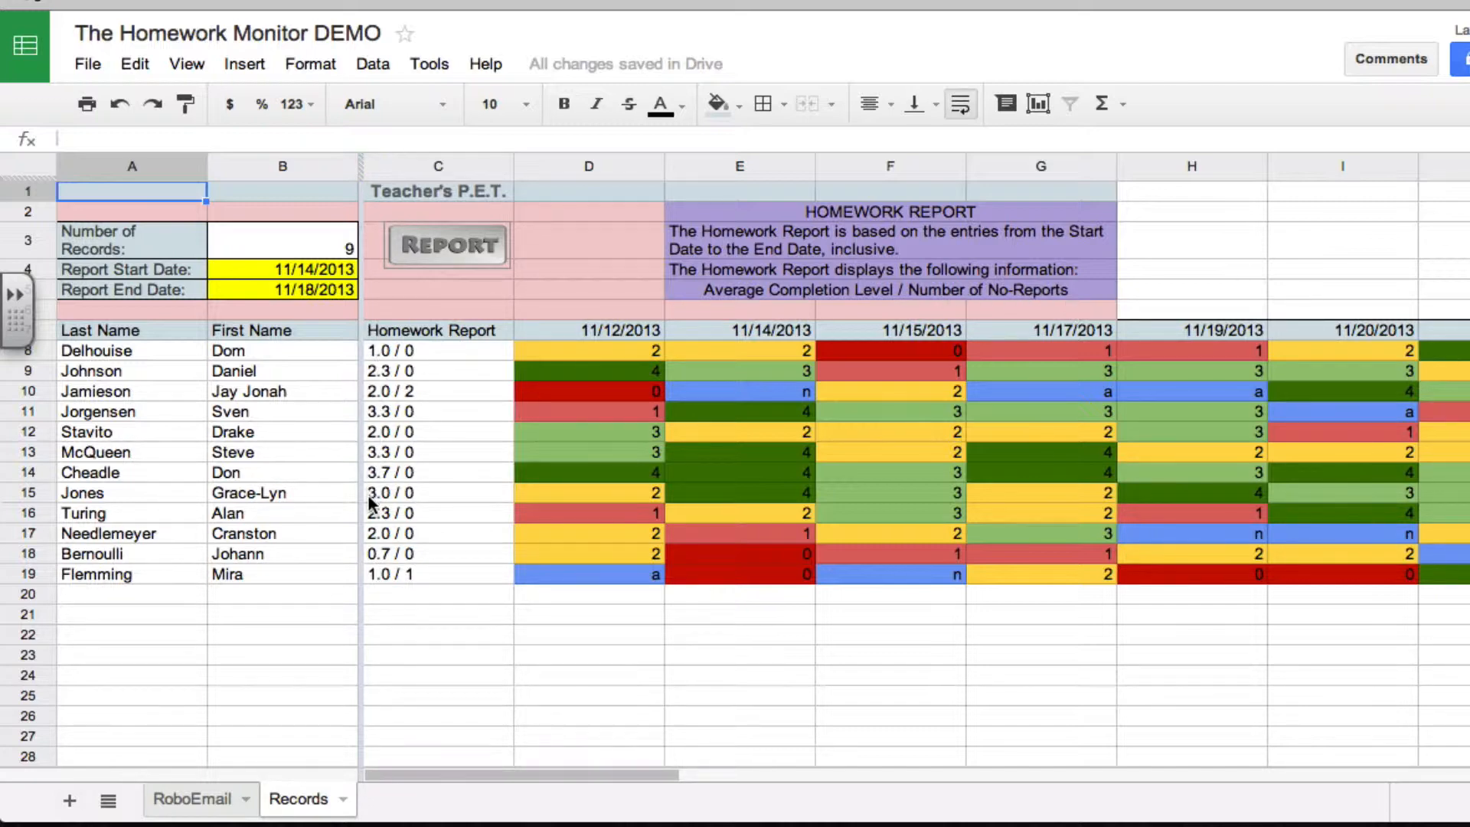
scroll(617, 450, "right", 10)
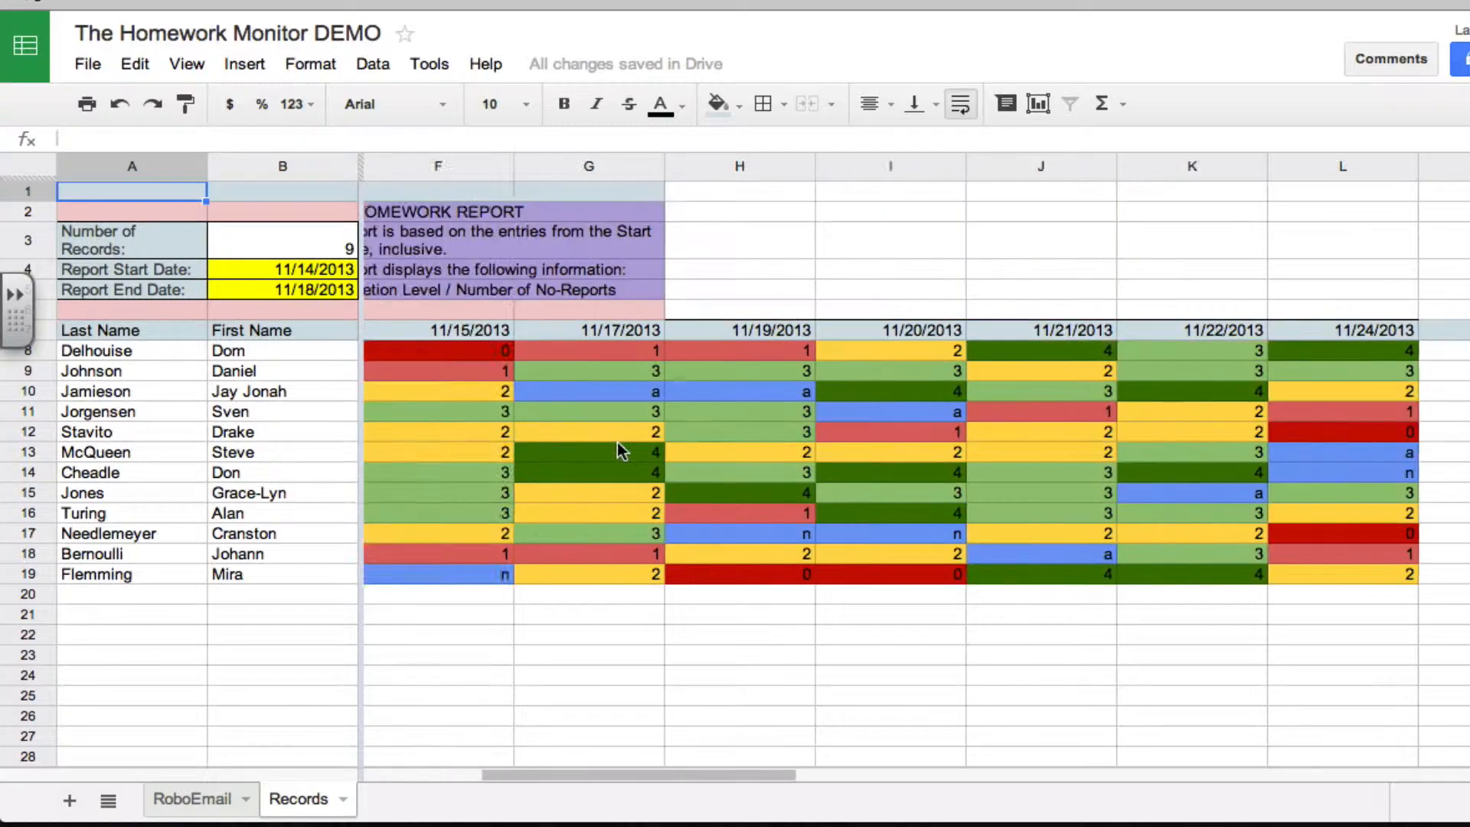
scroll(617, 450, "left", 10)
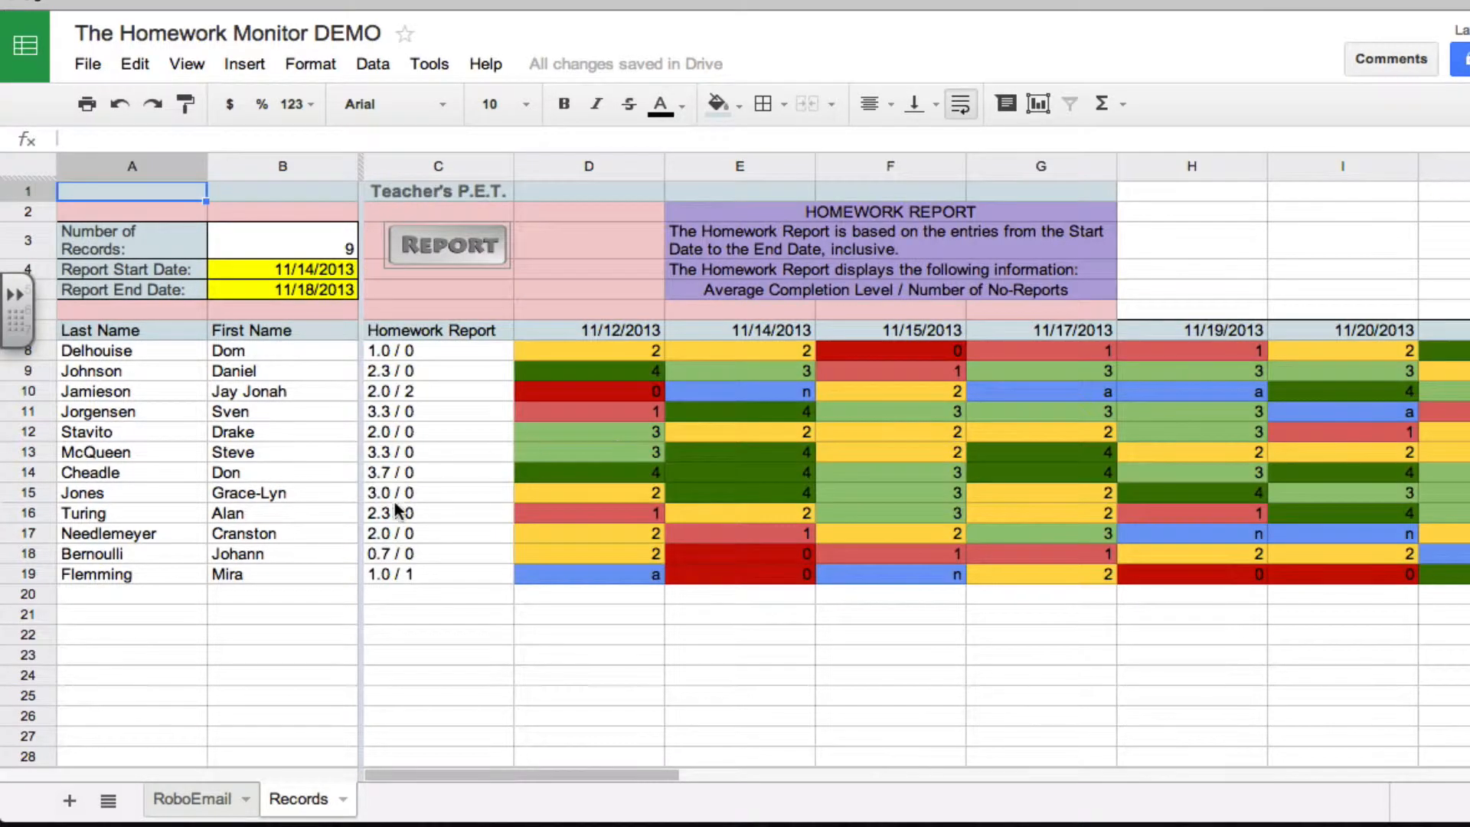
Return to the RoboEmail sheet and clear its date, message and Check List entries
left_click(207, 799)
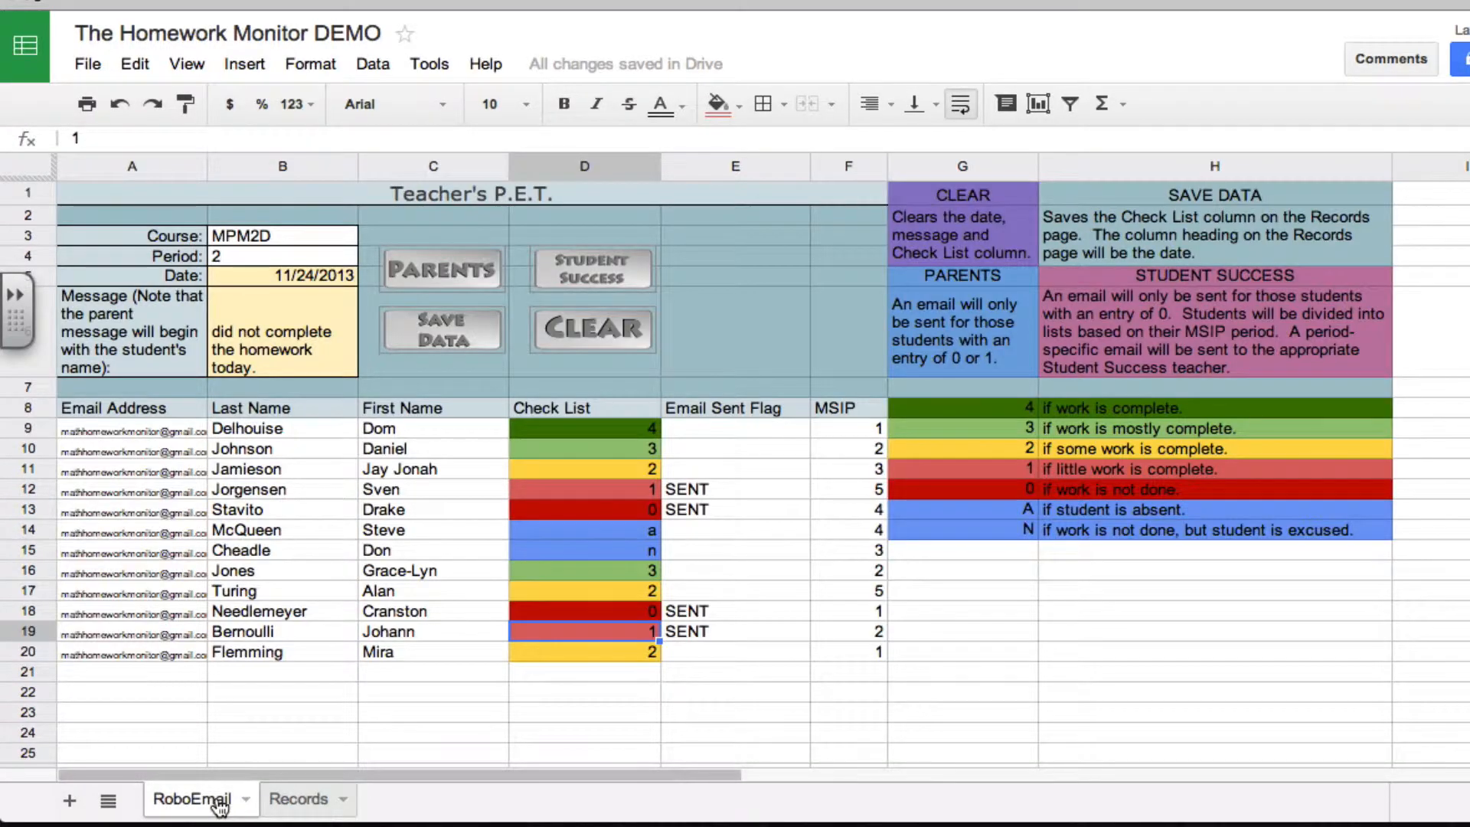
left_click(581, 328)
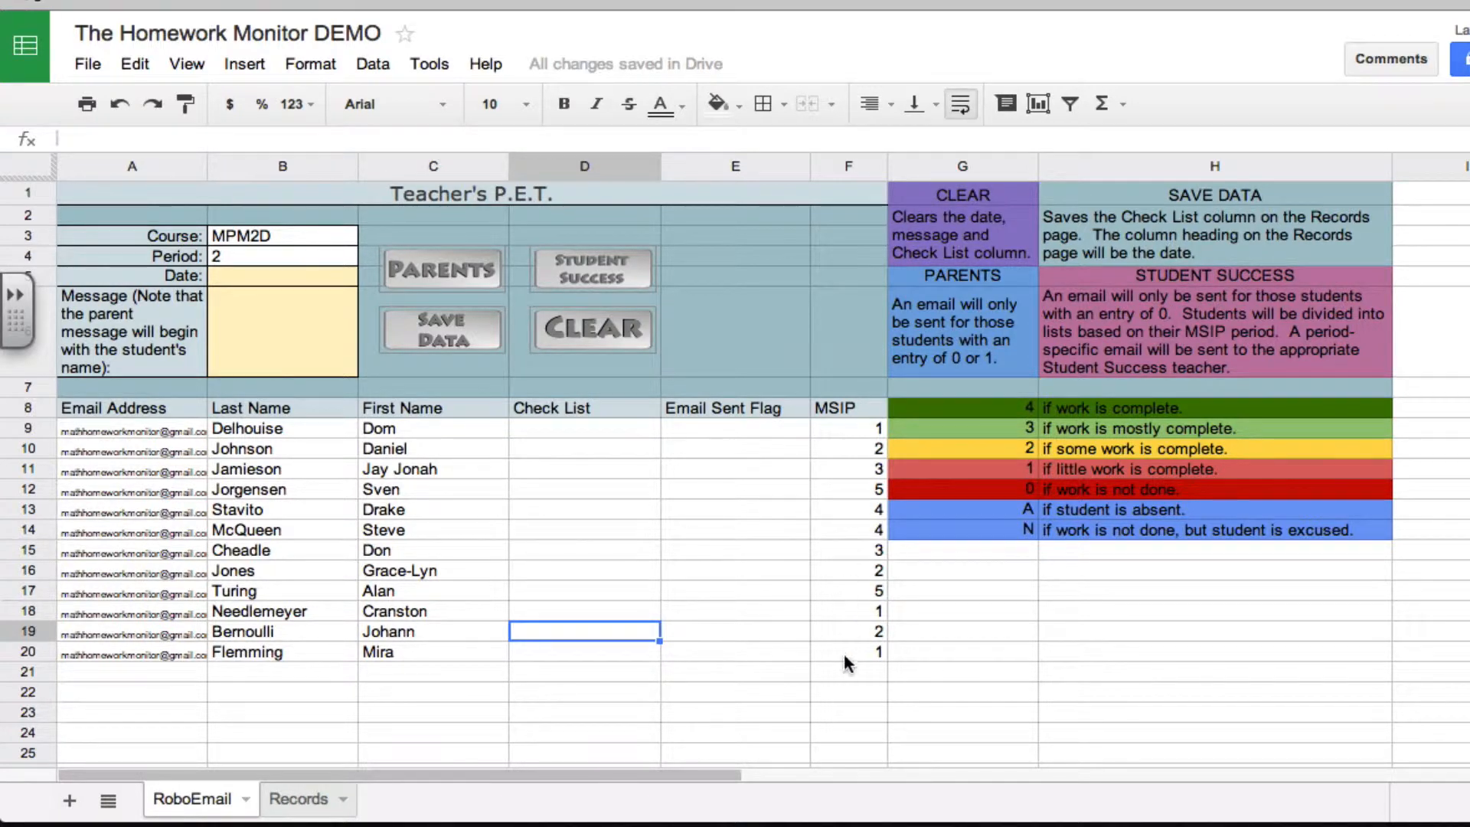
Enter 0 in the Check List column for rows 10, 12, 14 and 18
left_click(545, 455)
type("0")
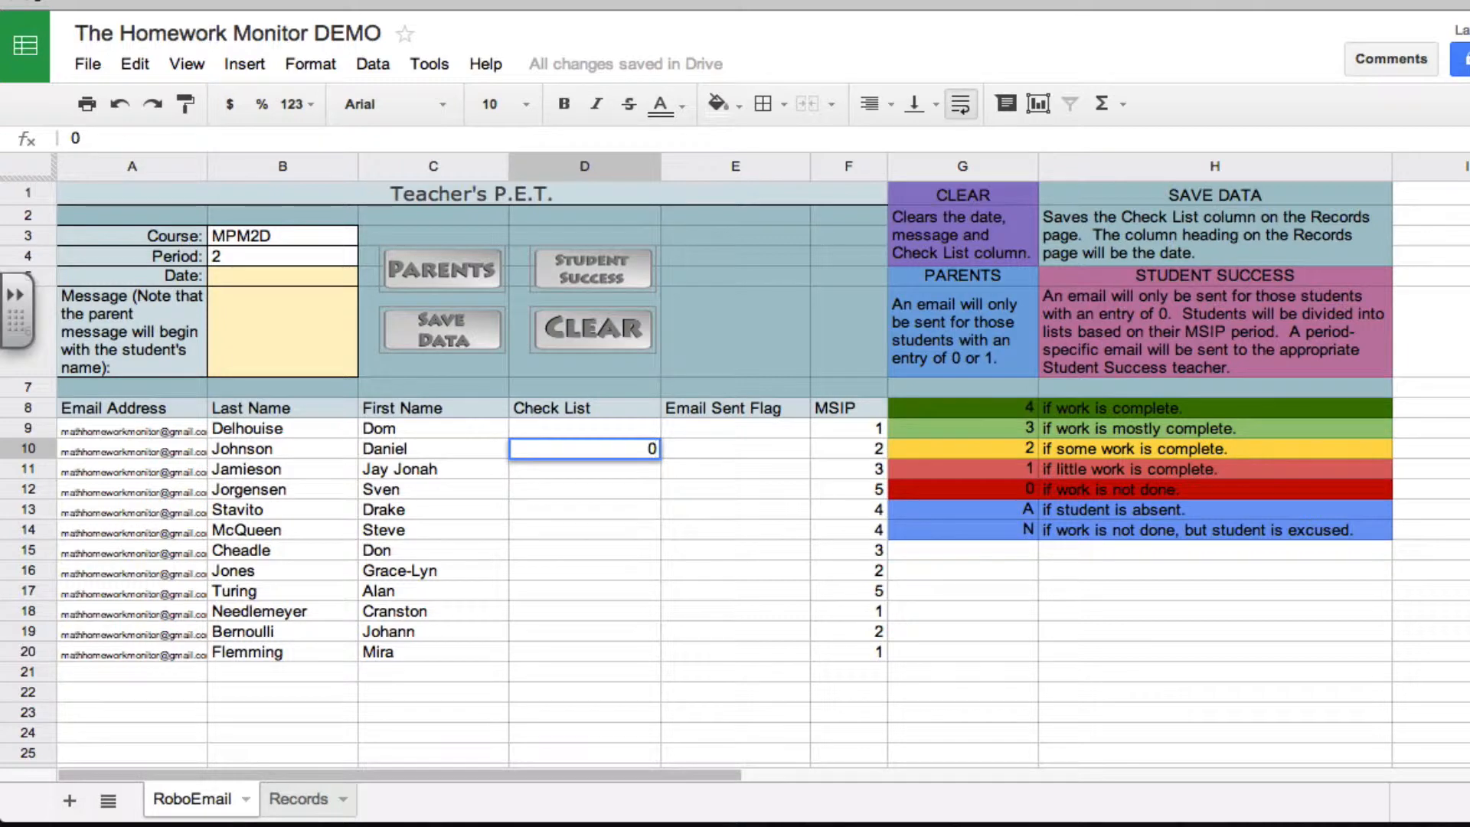
key("Return")
key("Down")
type("0")
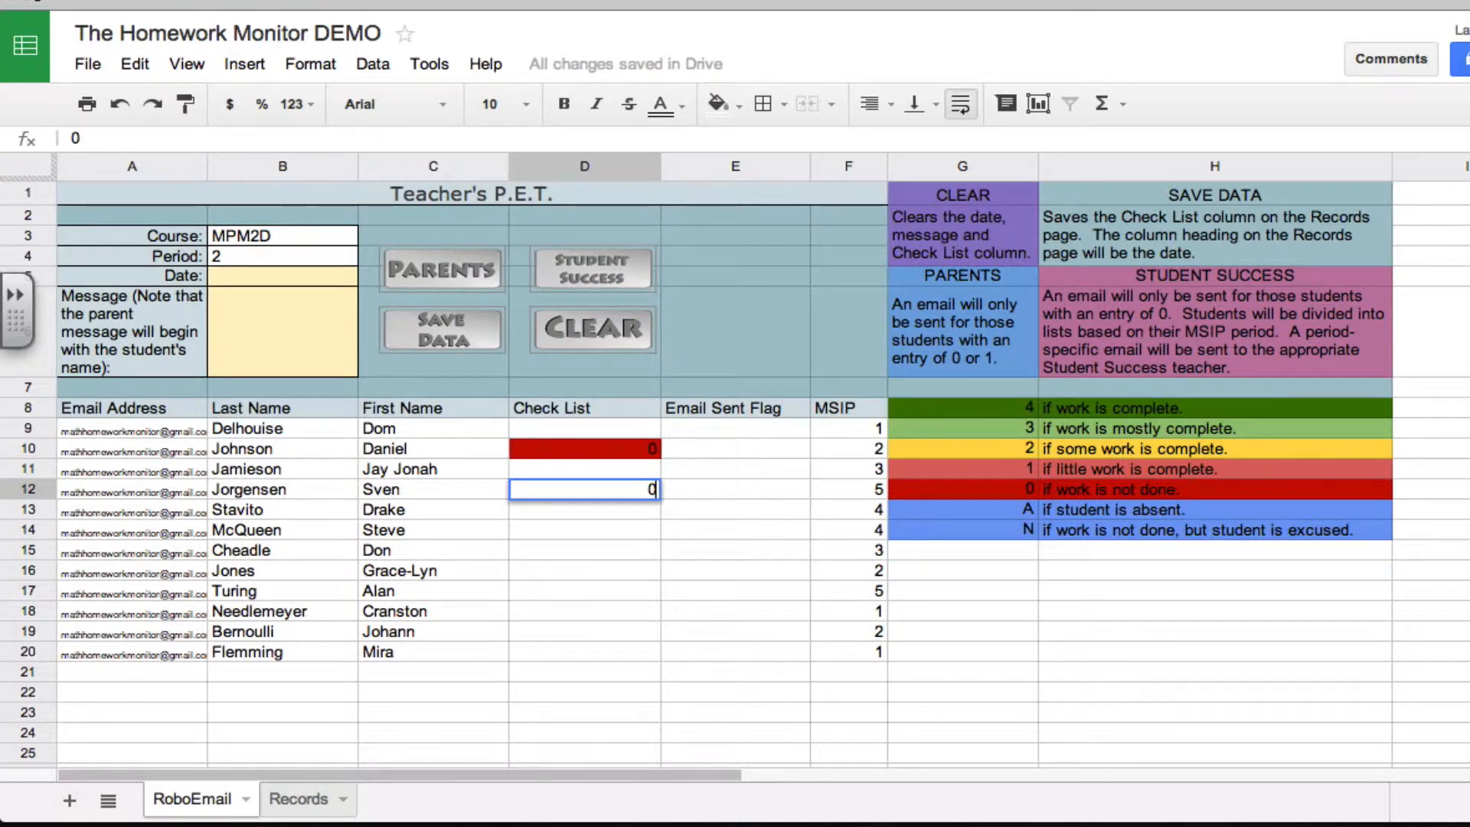
key("Return")
key("Down")
type("0")
key("Return")
key("Down")
key("Down")
key("Down")
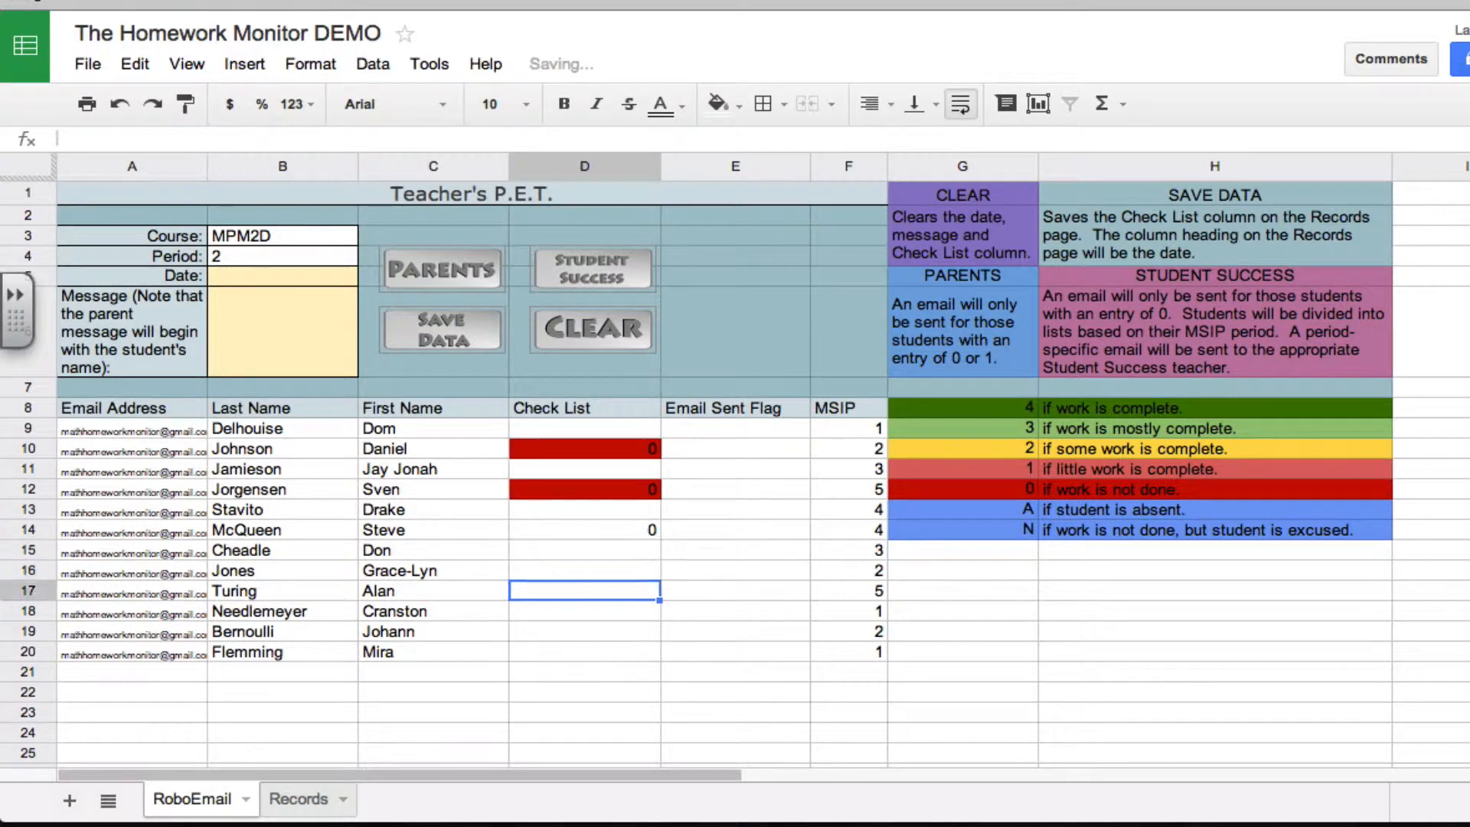
type("0")
key("Return")
key("Down")
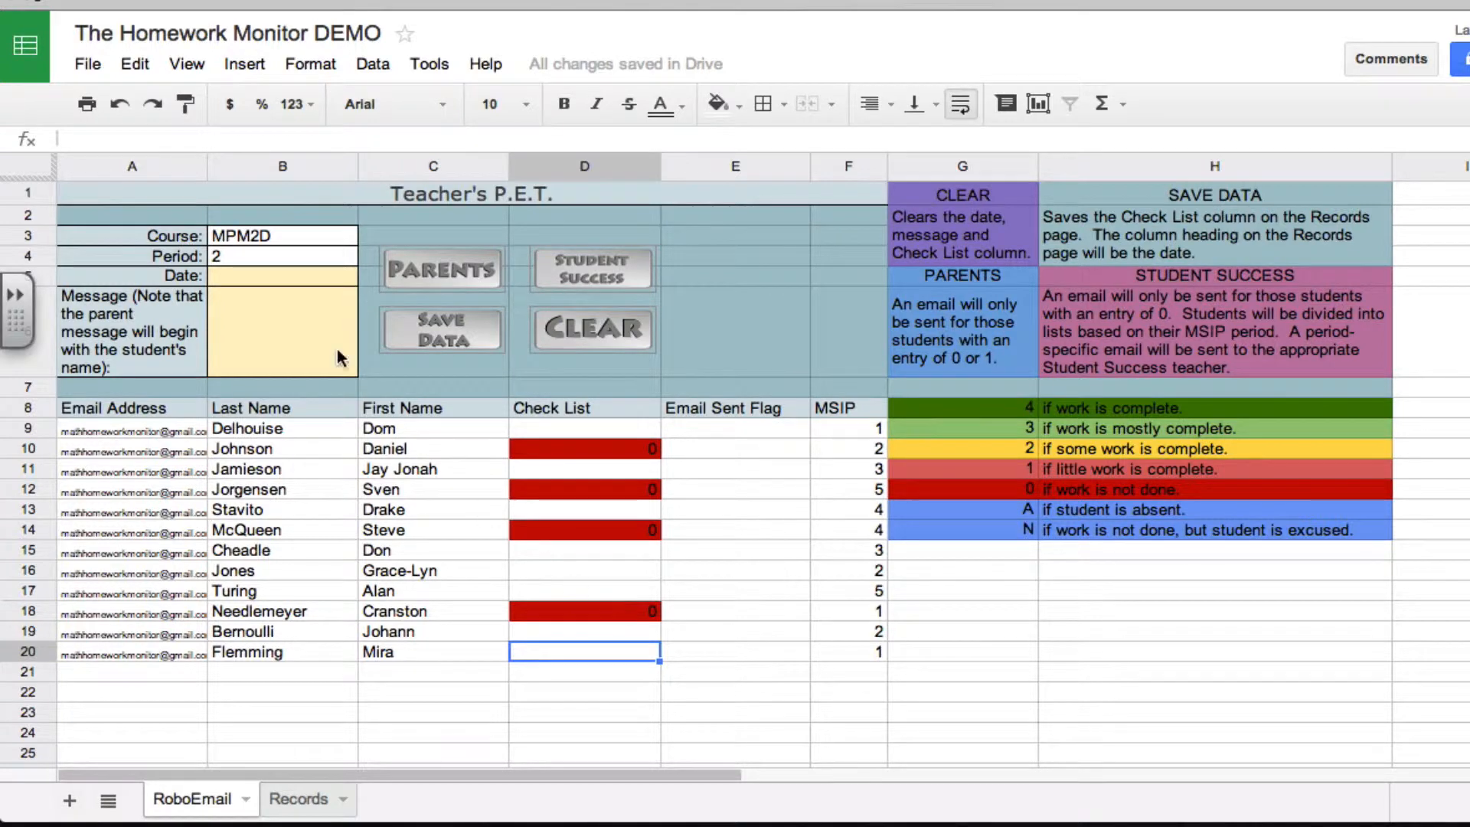
Try to send the Student Success email without a date, and enter Nov. 24 as the date
left_click(282, 280)
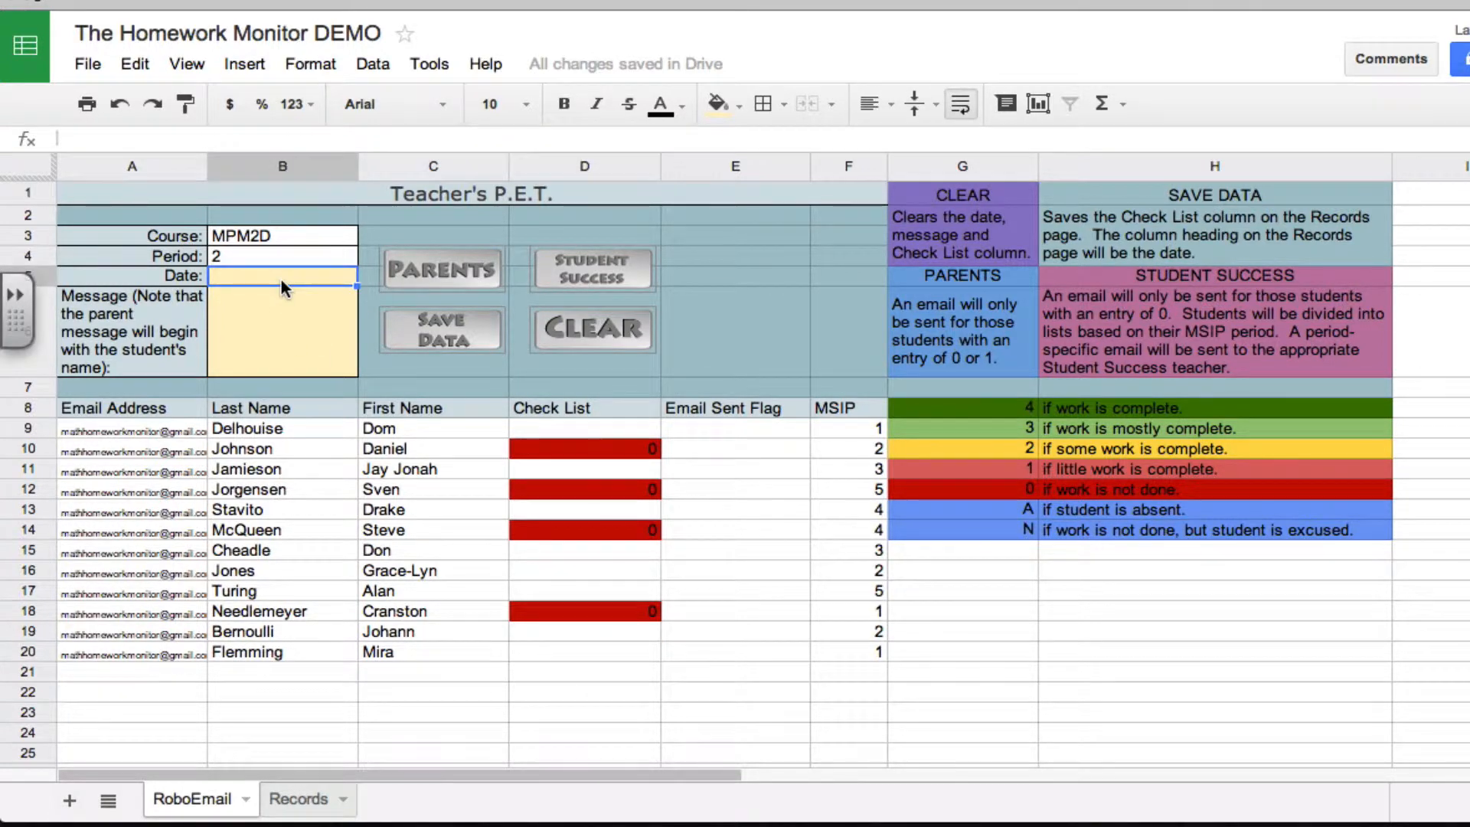
left_click(605, 263)
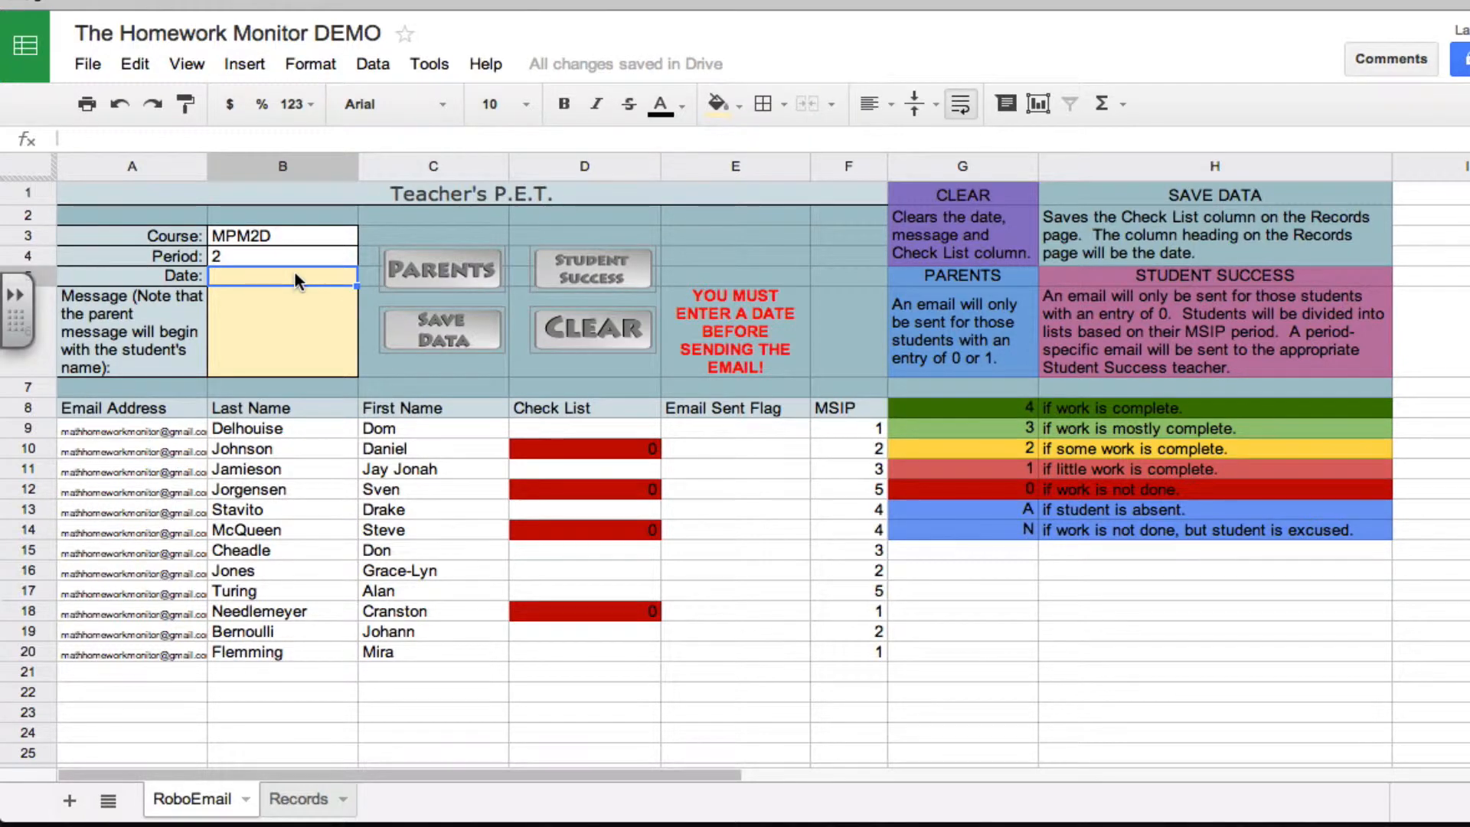
type("Nov. 24")
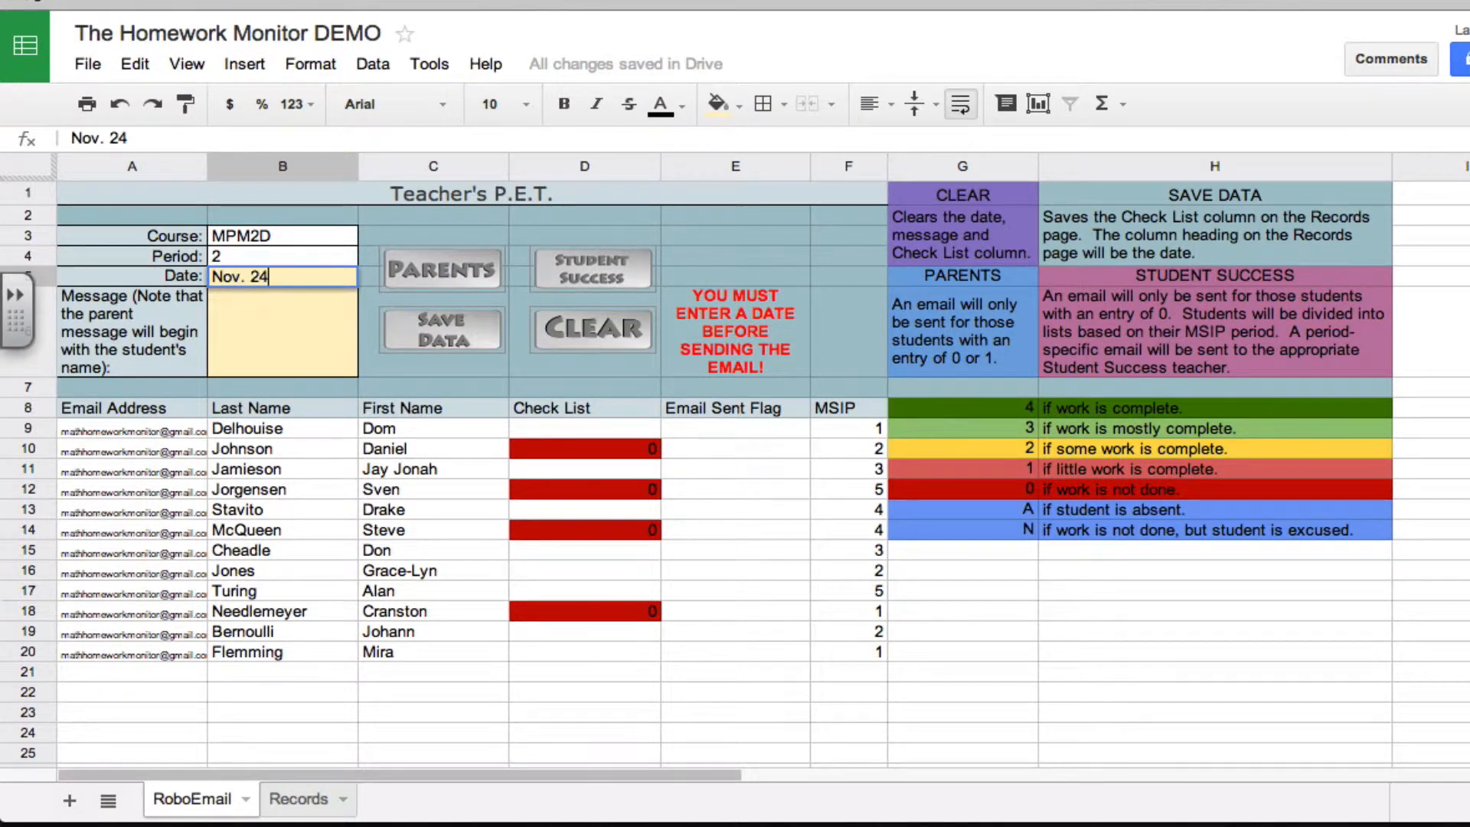
Enter the message "These students have to complete their Polynomials assignment." and send the Student Success email
left_click(268, 332)
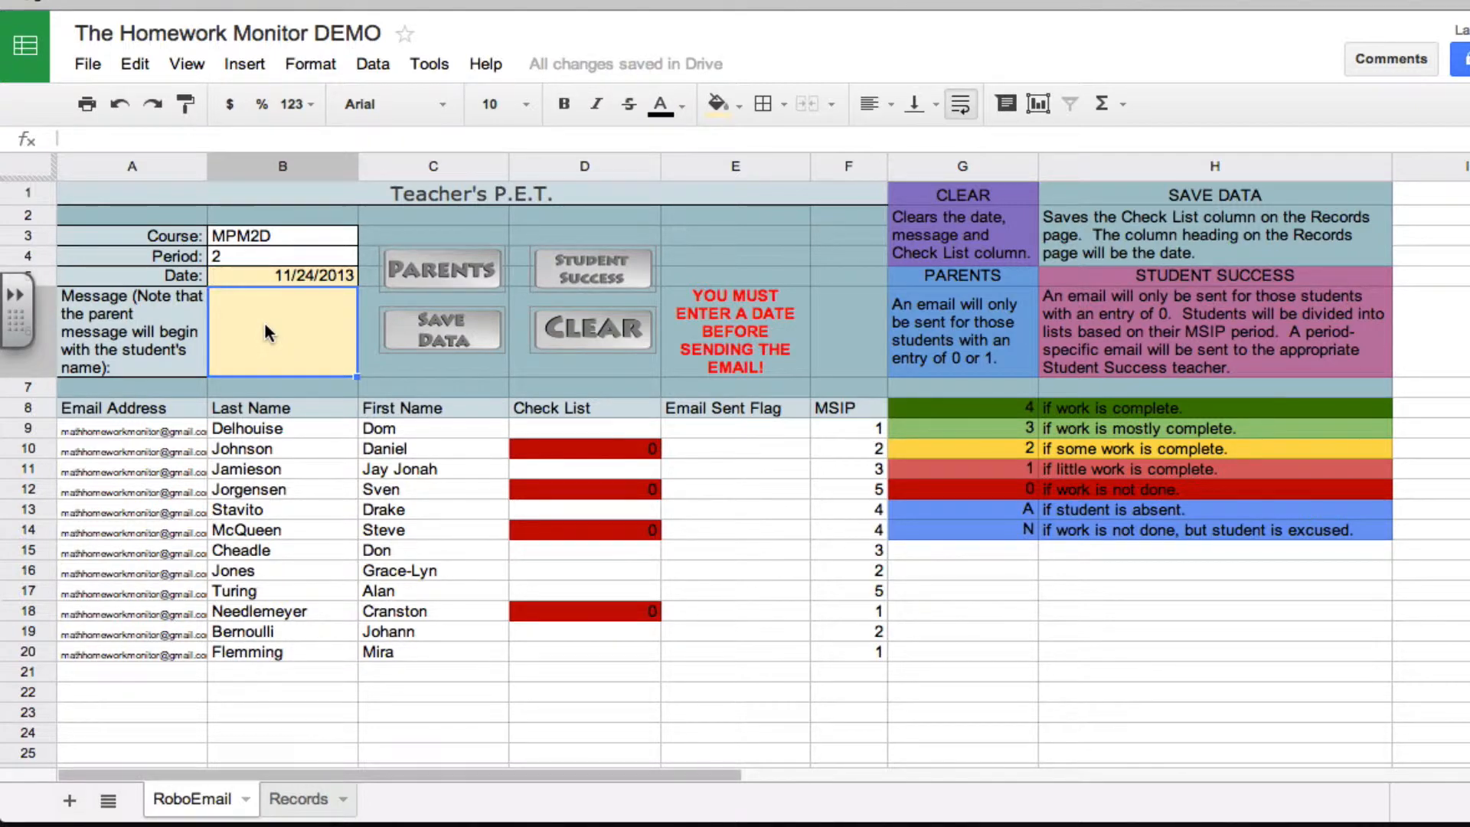
type("These students have to h")
key("BackSpace")
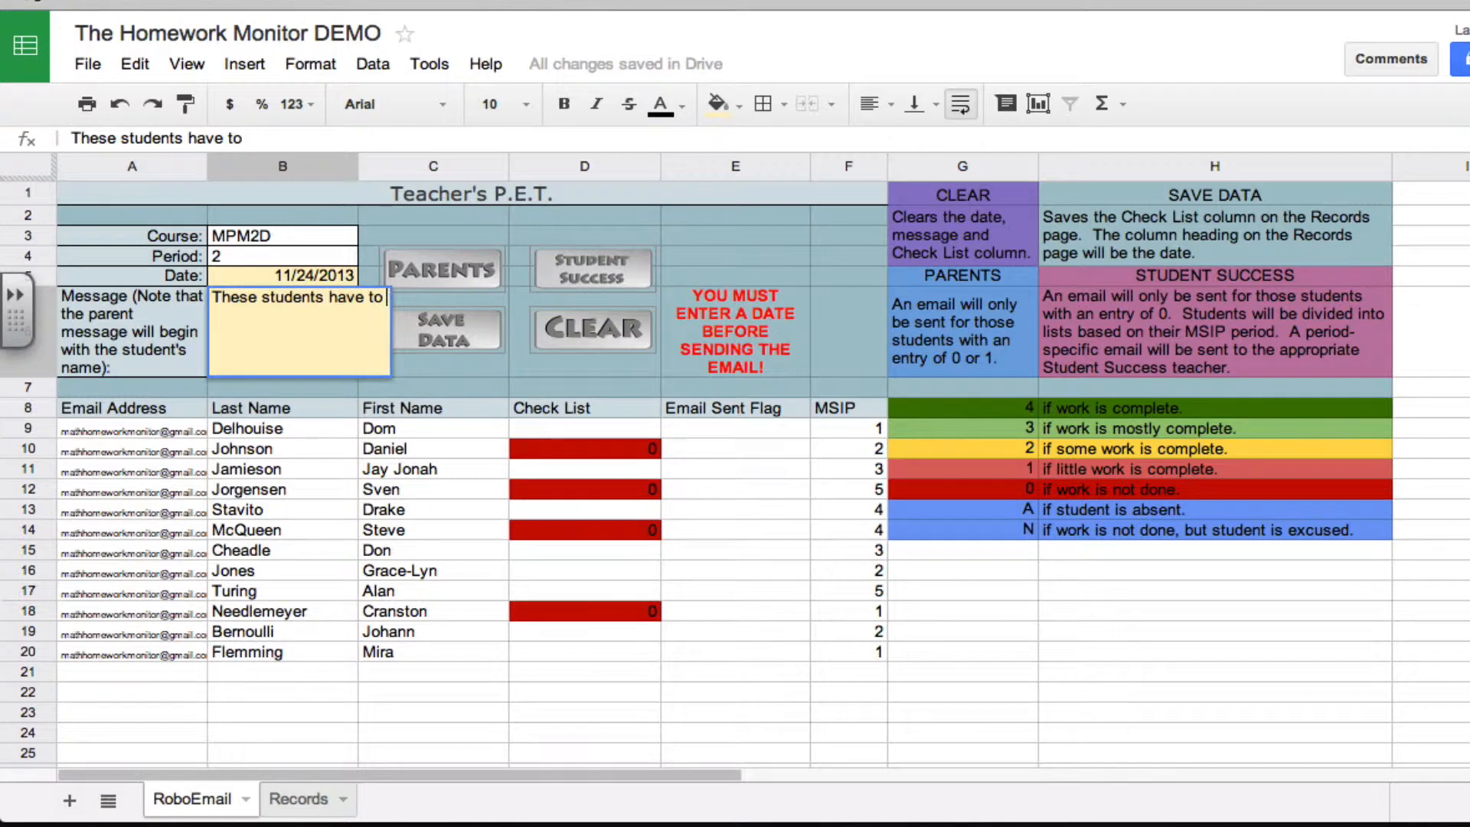
type("complete their ")
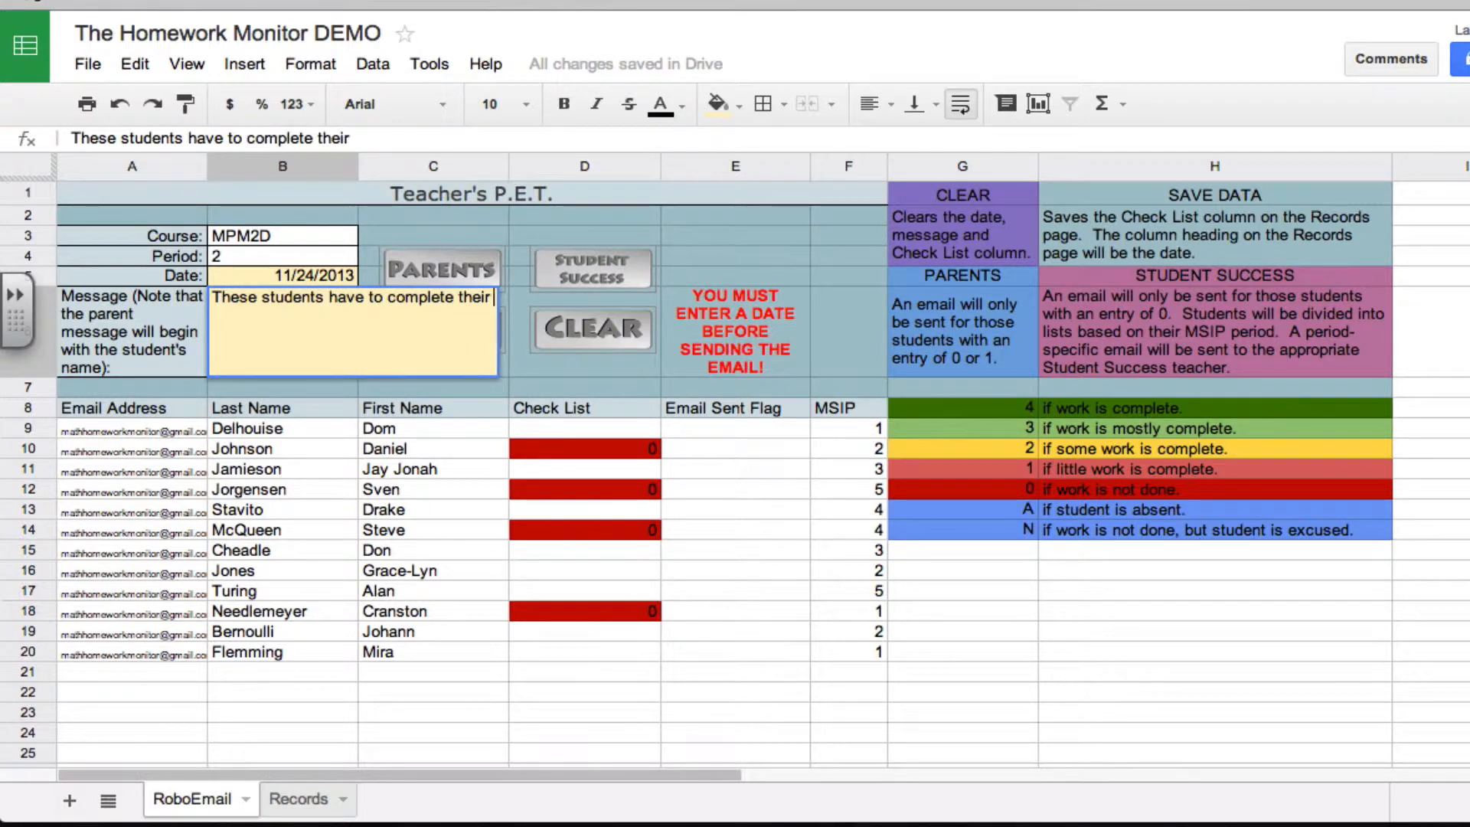
type("Po")
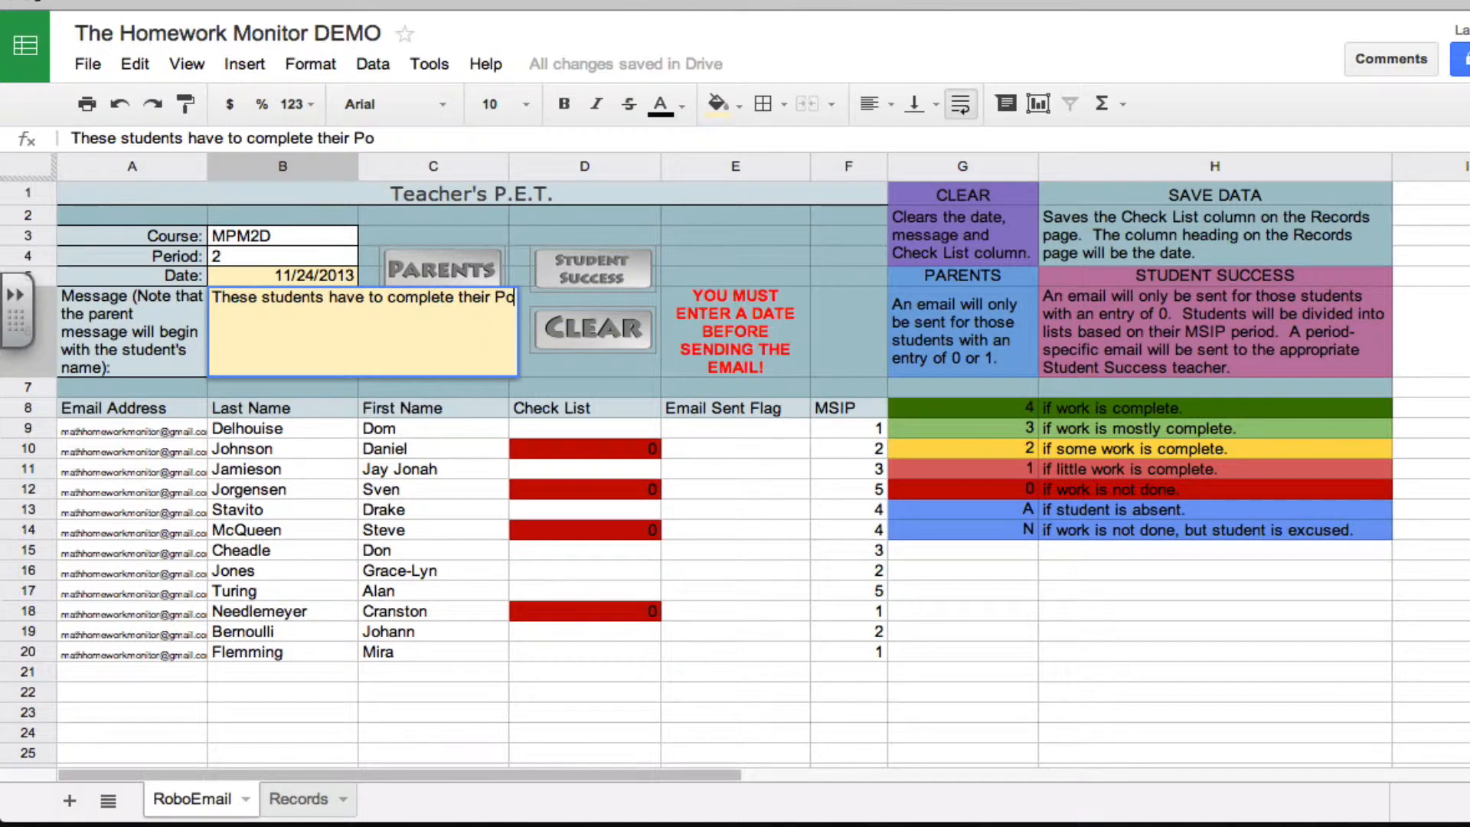
type("lynomila")
key("BackSpace")
key("BackSpace")
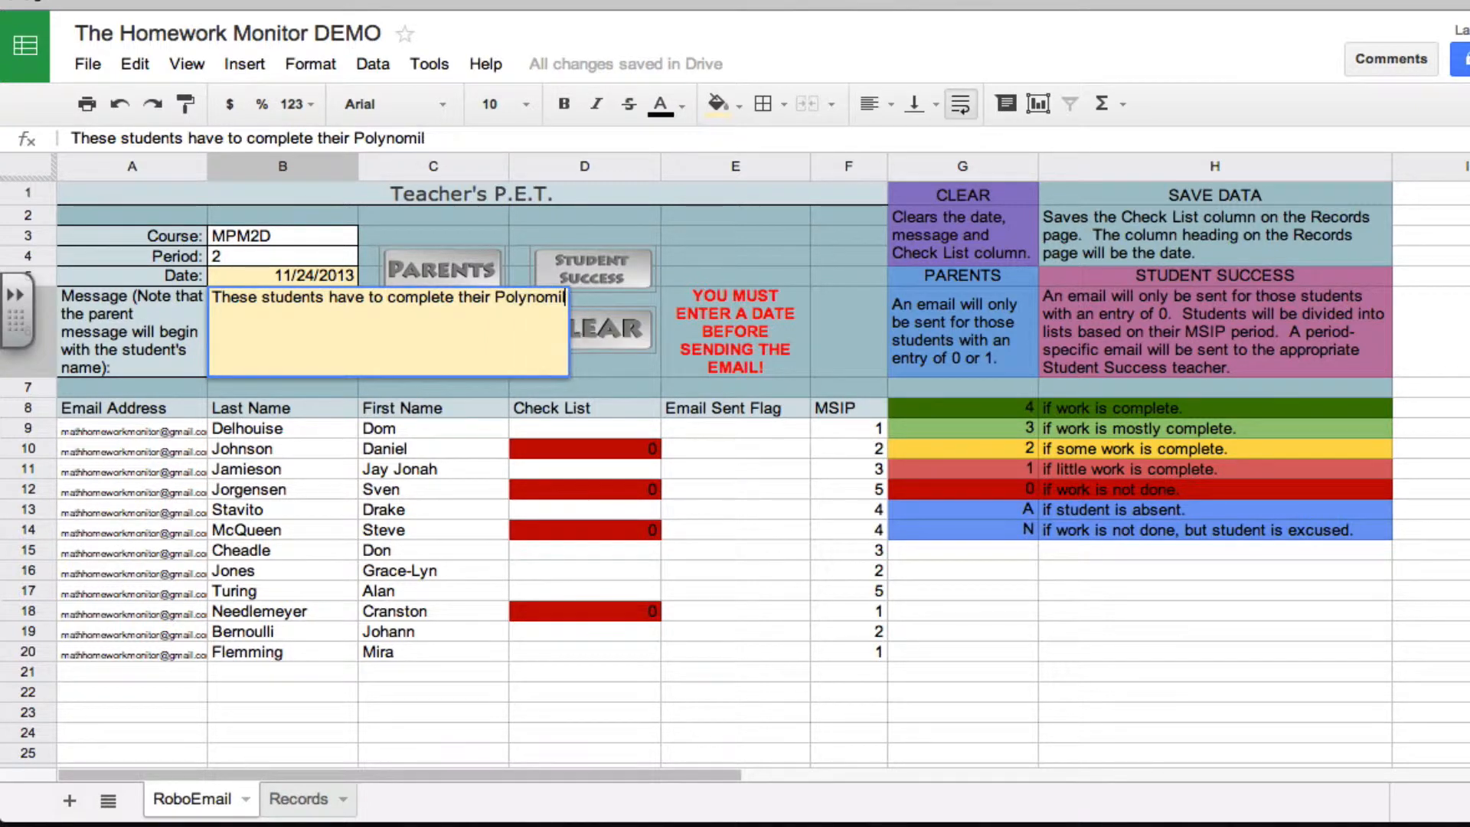
type("als assignment.")
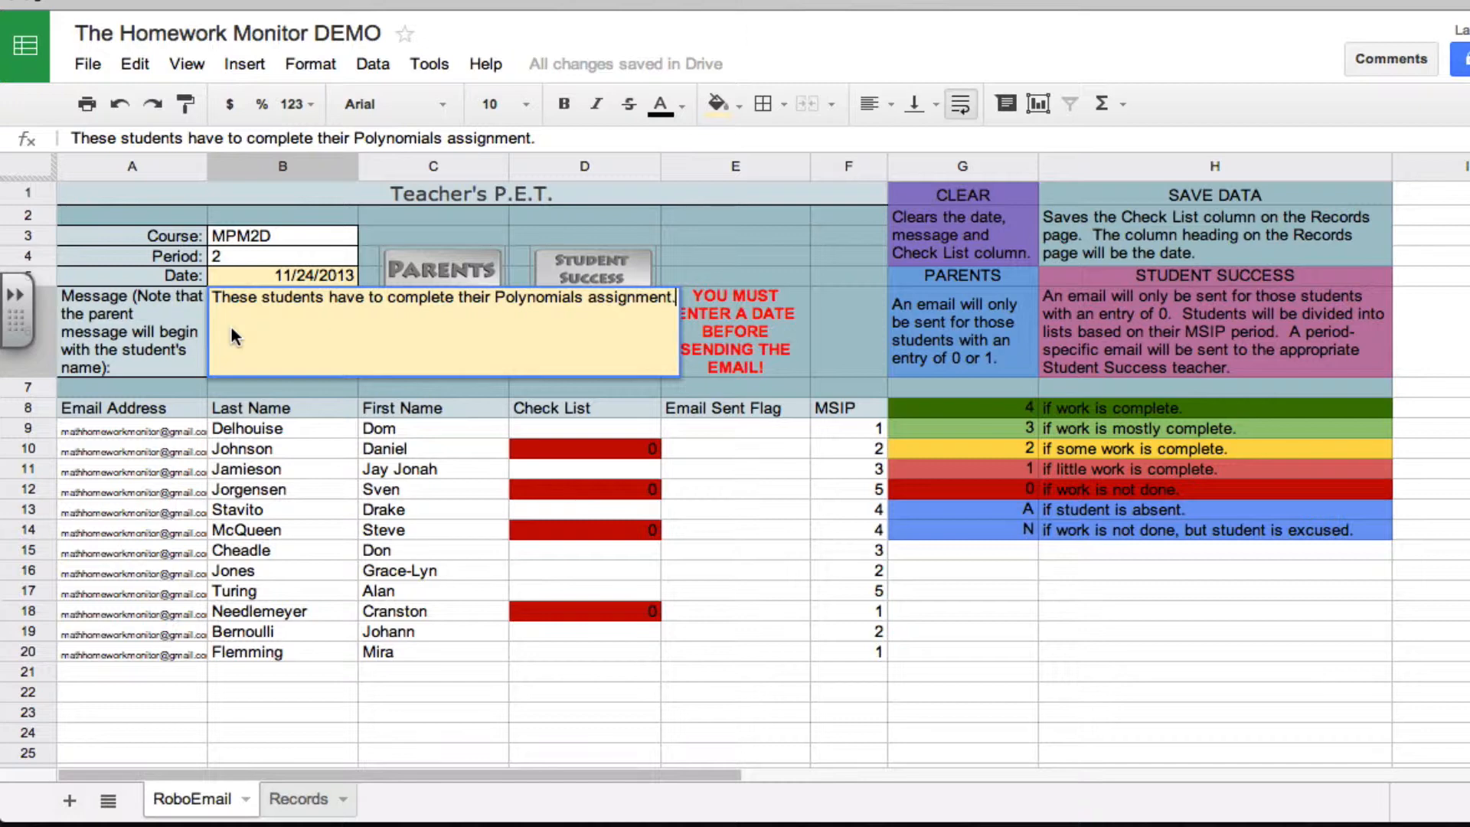
left_click(836, 327)
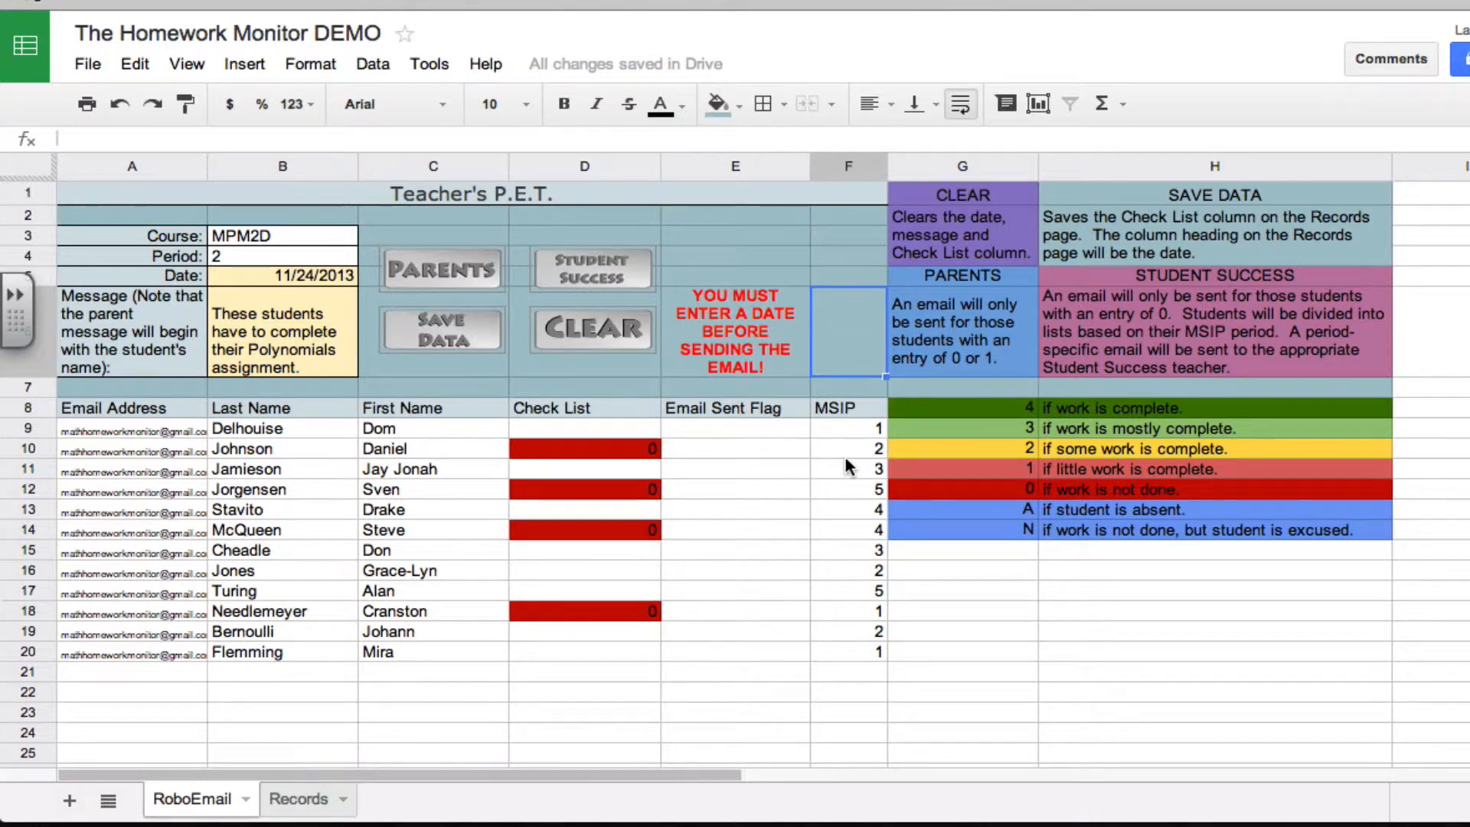
left_click(598, 273)
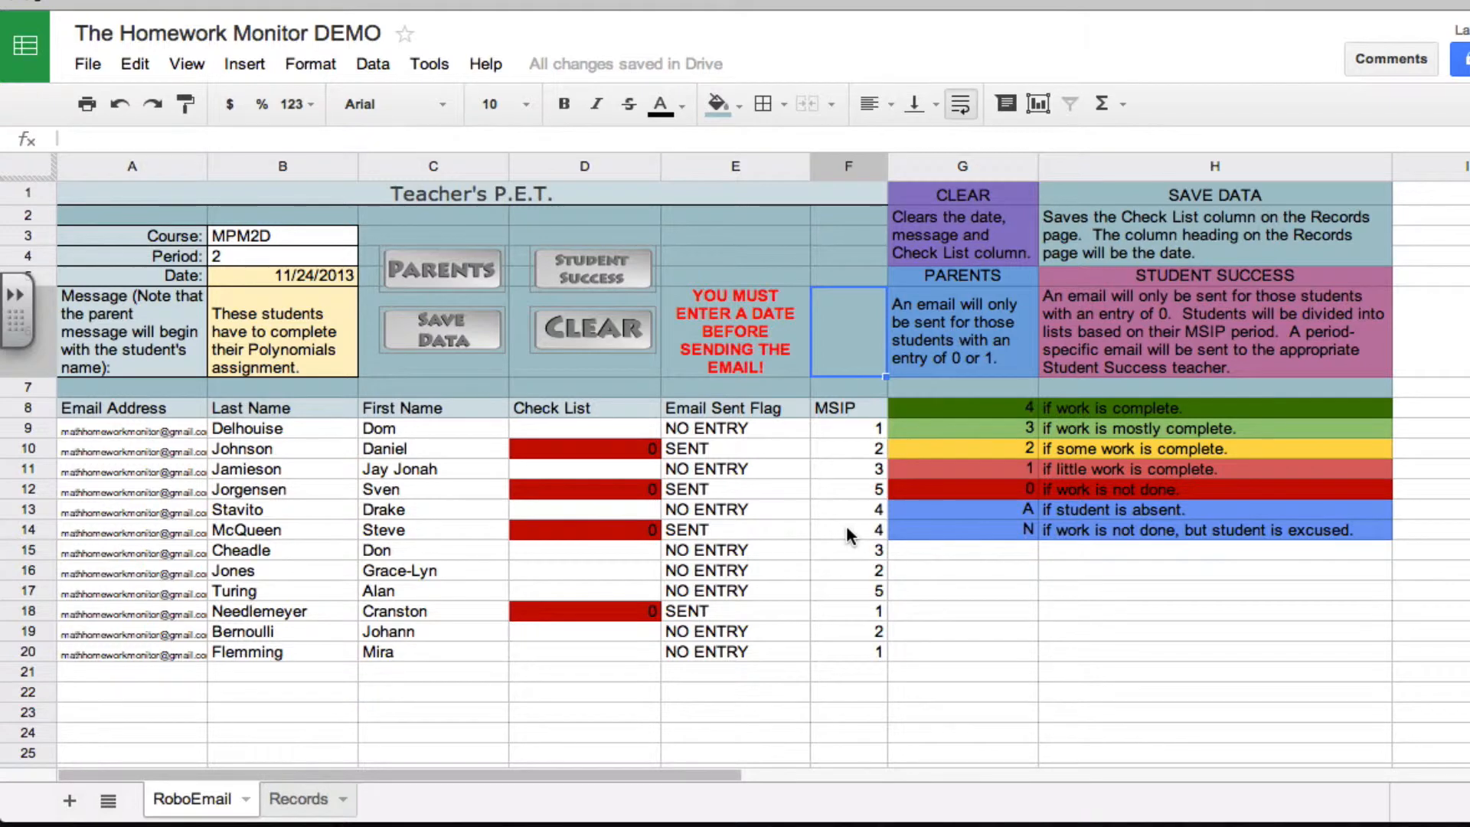
Open the spreadsheet's script editor and look through the functions in Code.gs
left_click(434, 68)
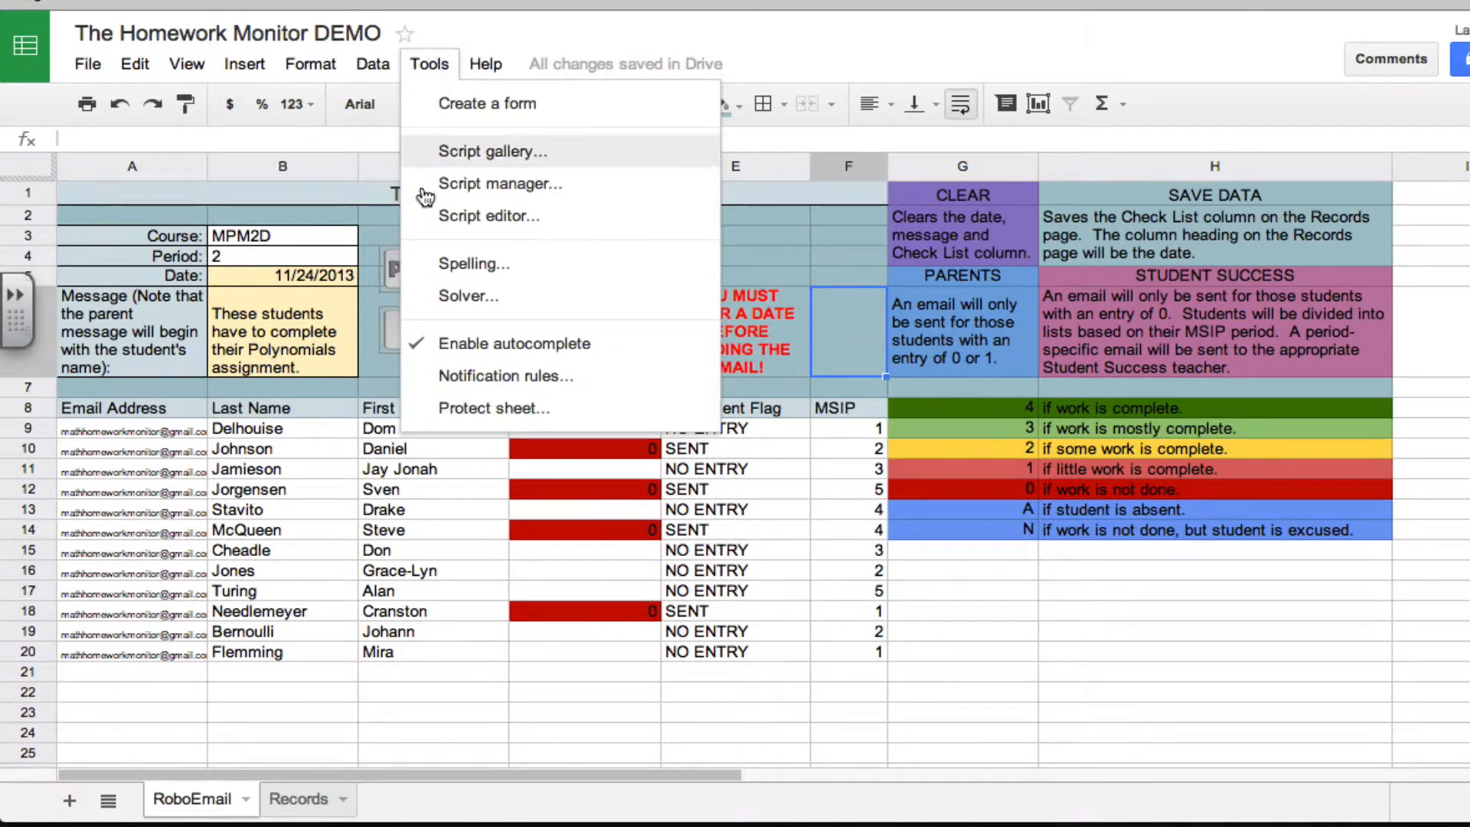
left_click(444, 218)
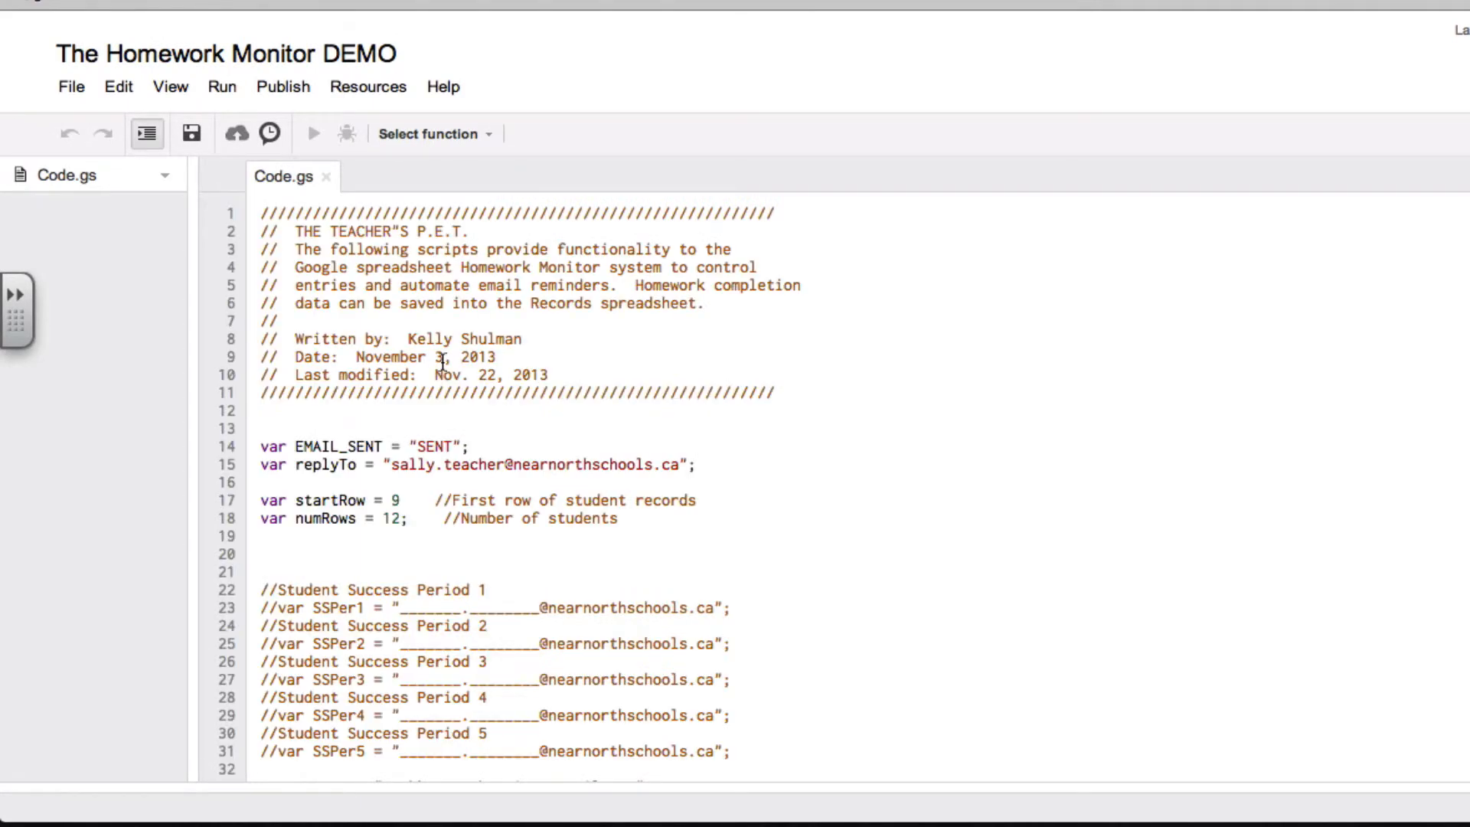
scroll(442, 362, "down", 20)
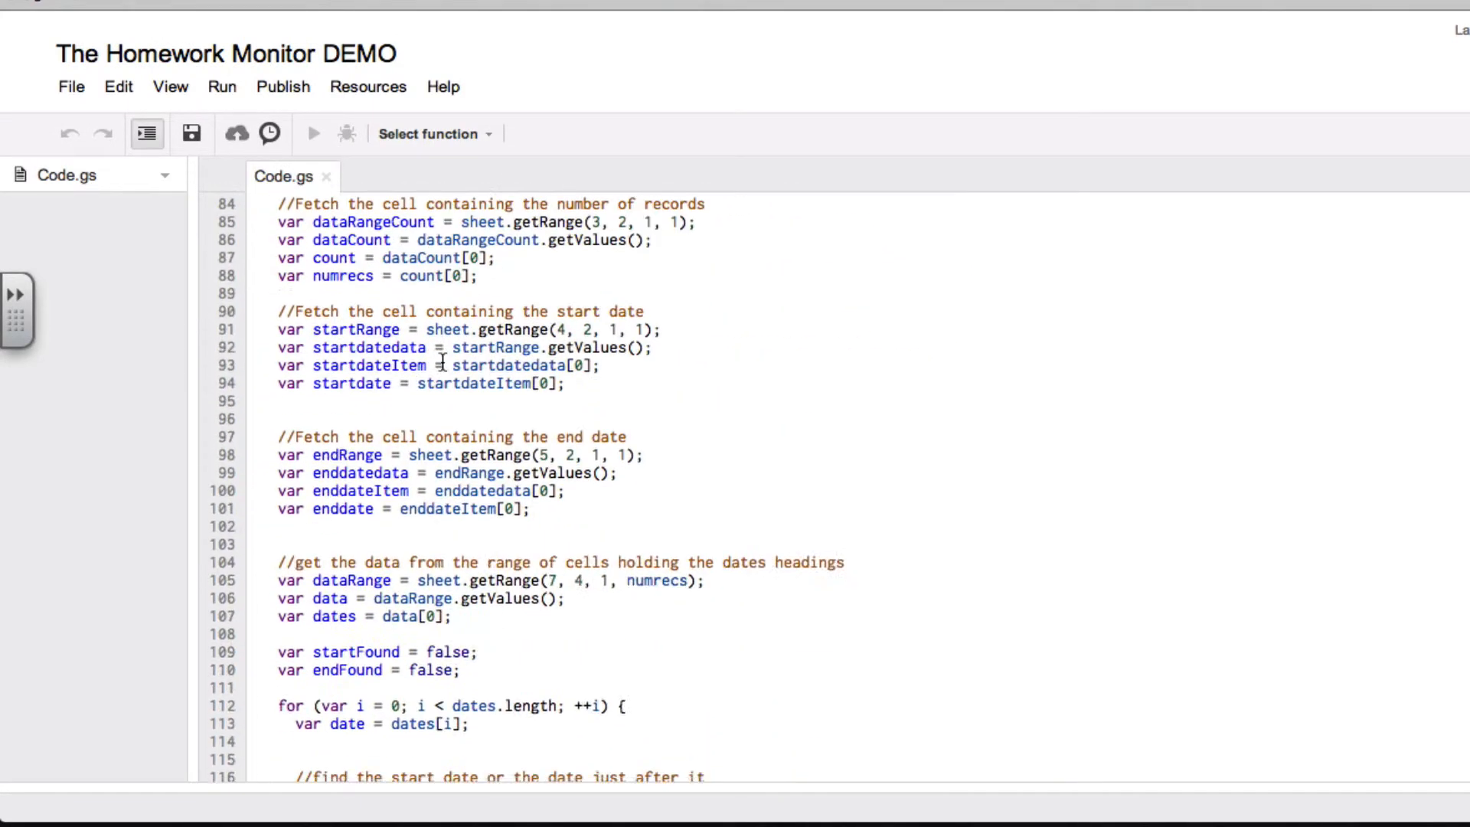
scroll(442, 362, "down", 20)
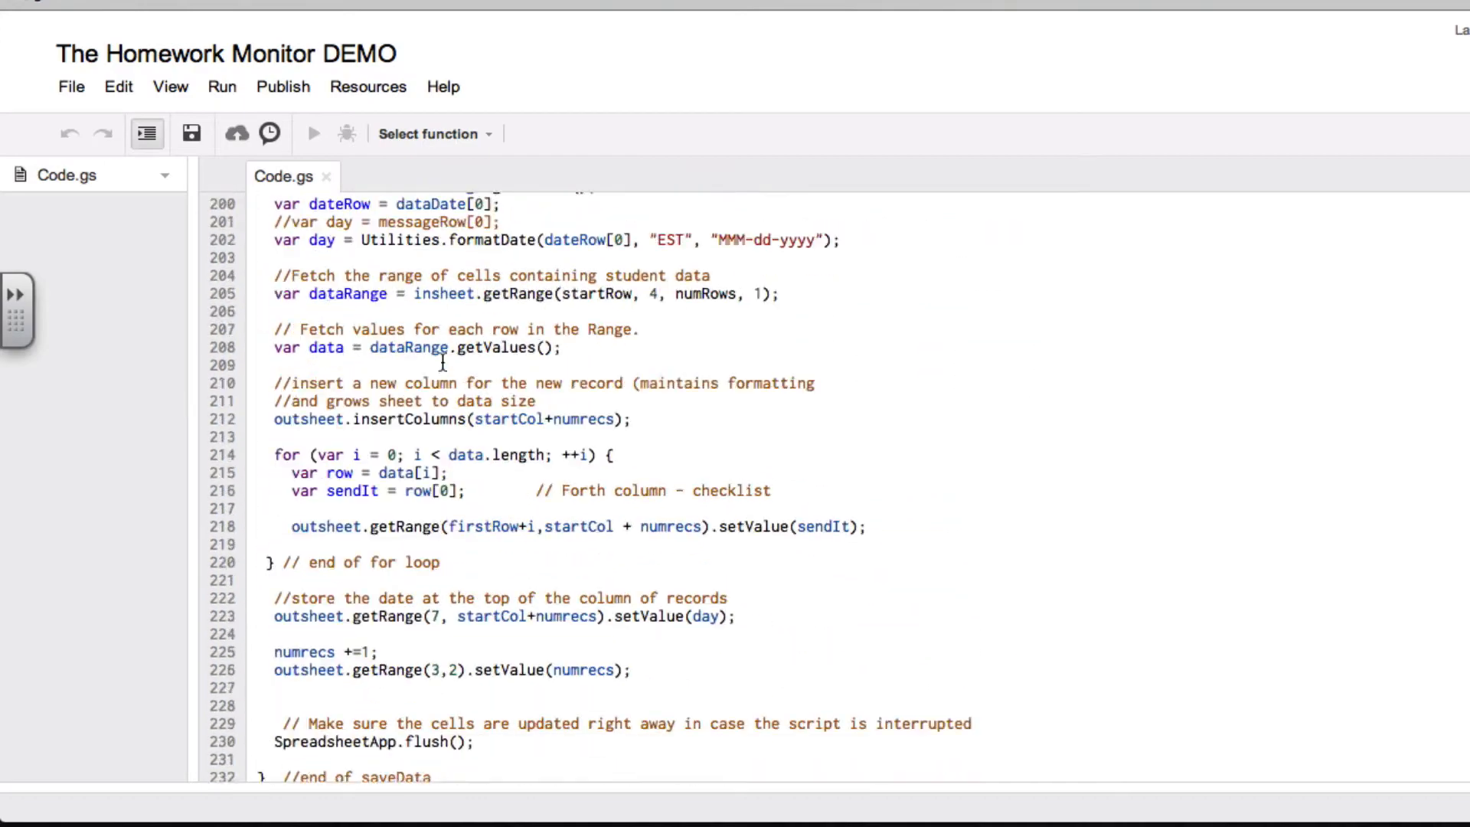
scroll(442, 362, "down", 20)
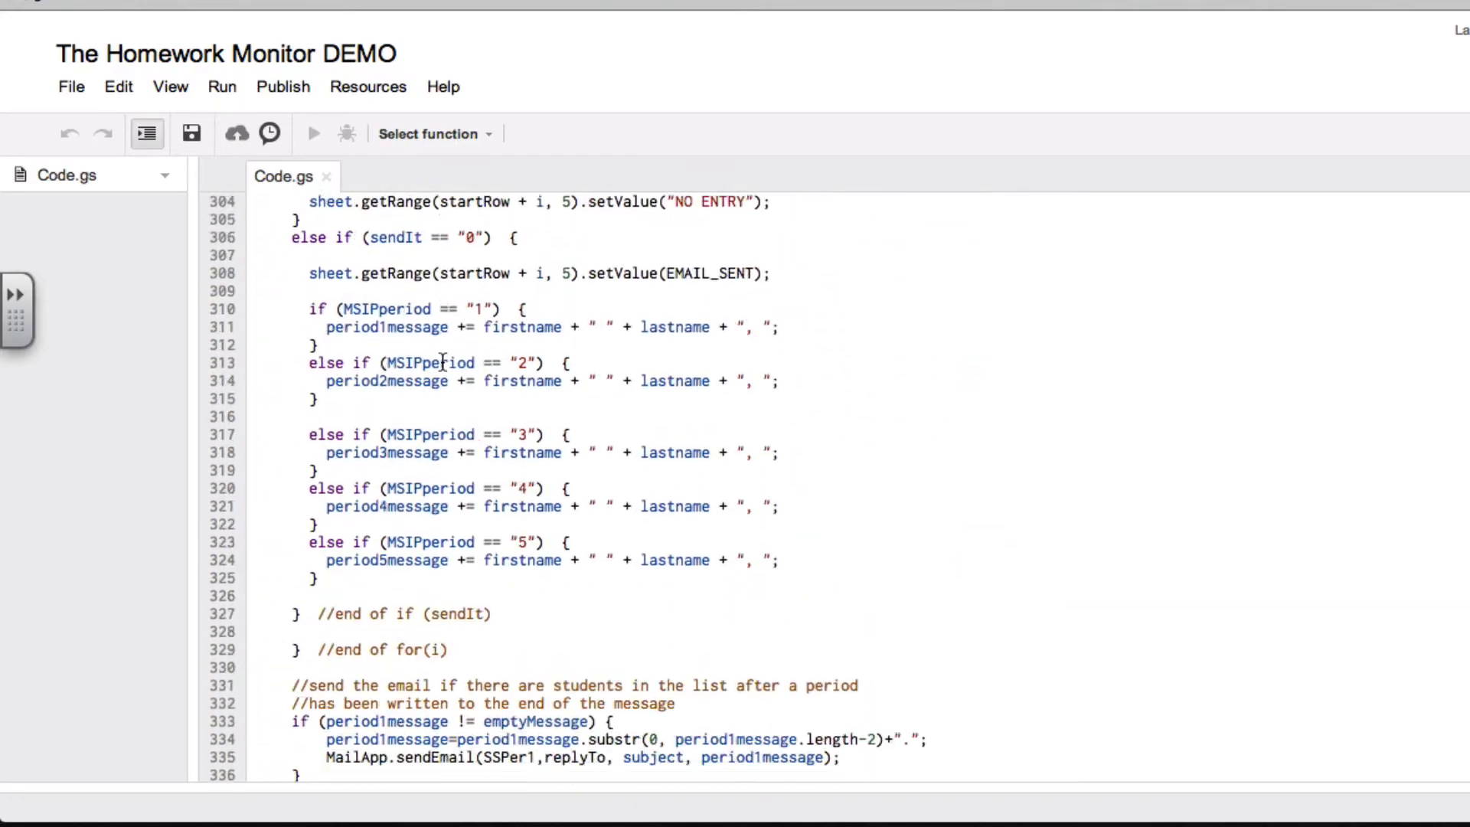
scroll(442, 362, "down", 3)
scroll(502, 590, "up", 20)
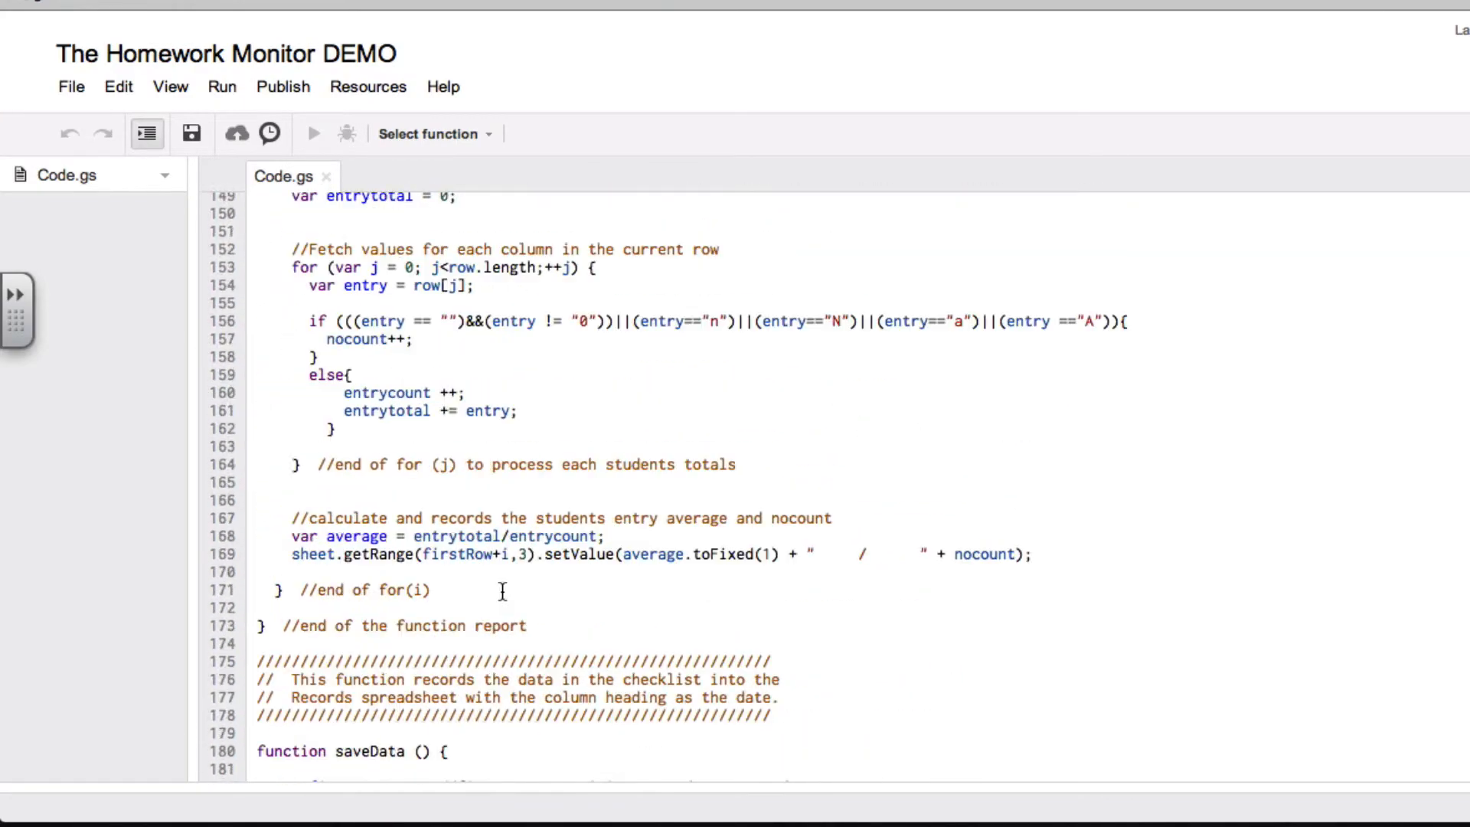
scroll(502, 590, "up", 20)
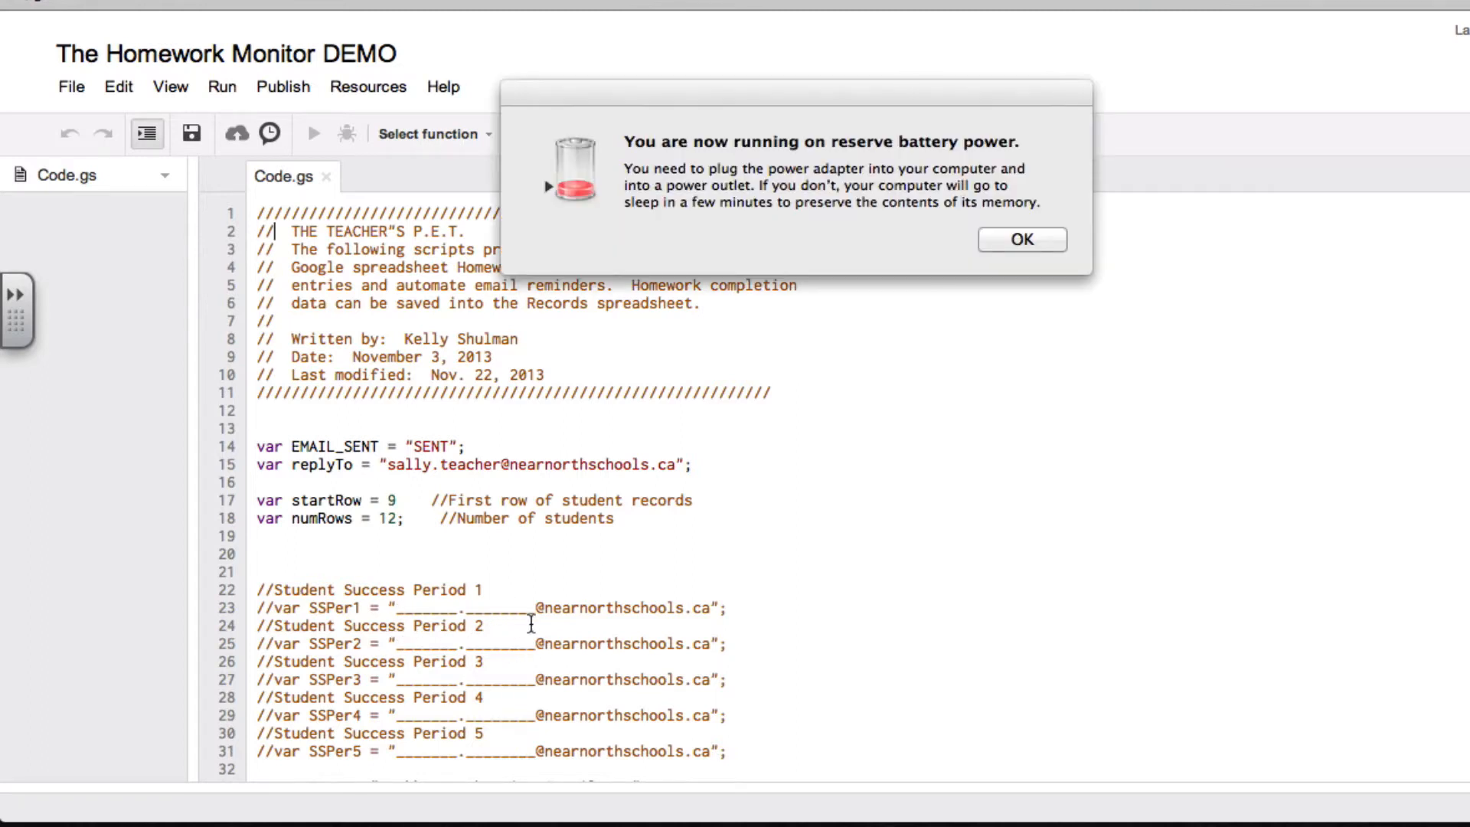
Dismiss the battery alert and examine the reply-to, student row and Student Success period email variables at the start of the script
left_click(1026, 239)
scroll(774, 456, "down", 3)
scroll(774, 457, "down", 2)
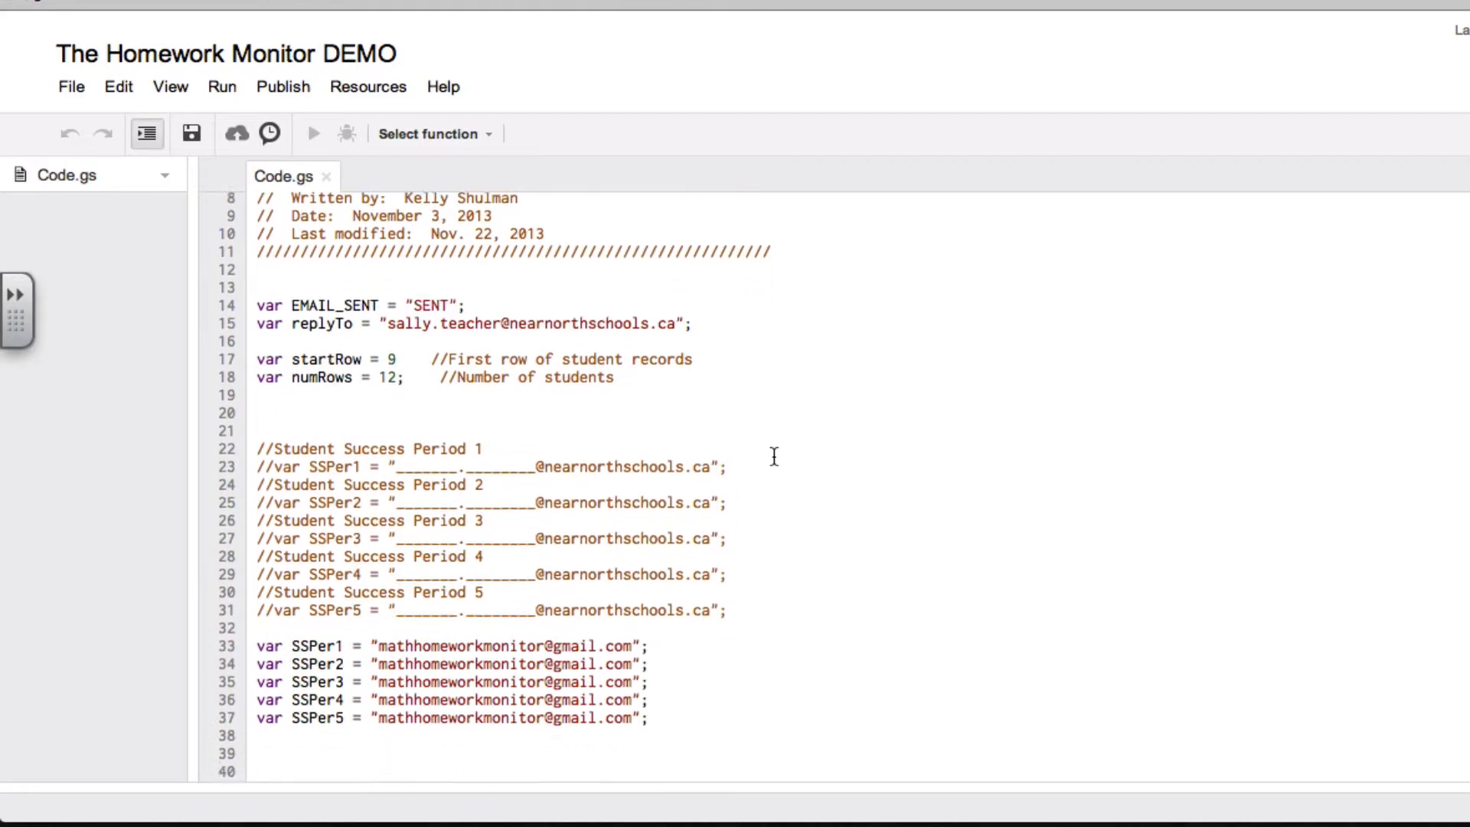
scroll(774, 456, "up", 5)
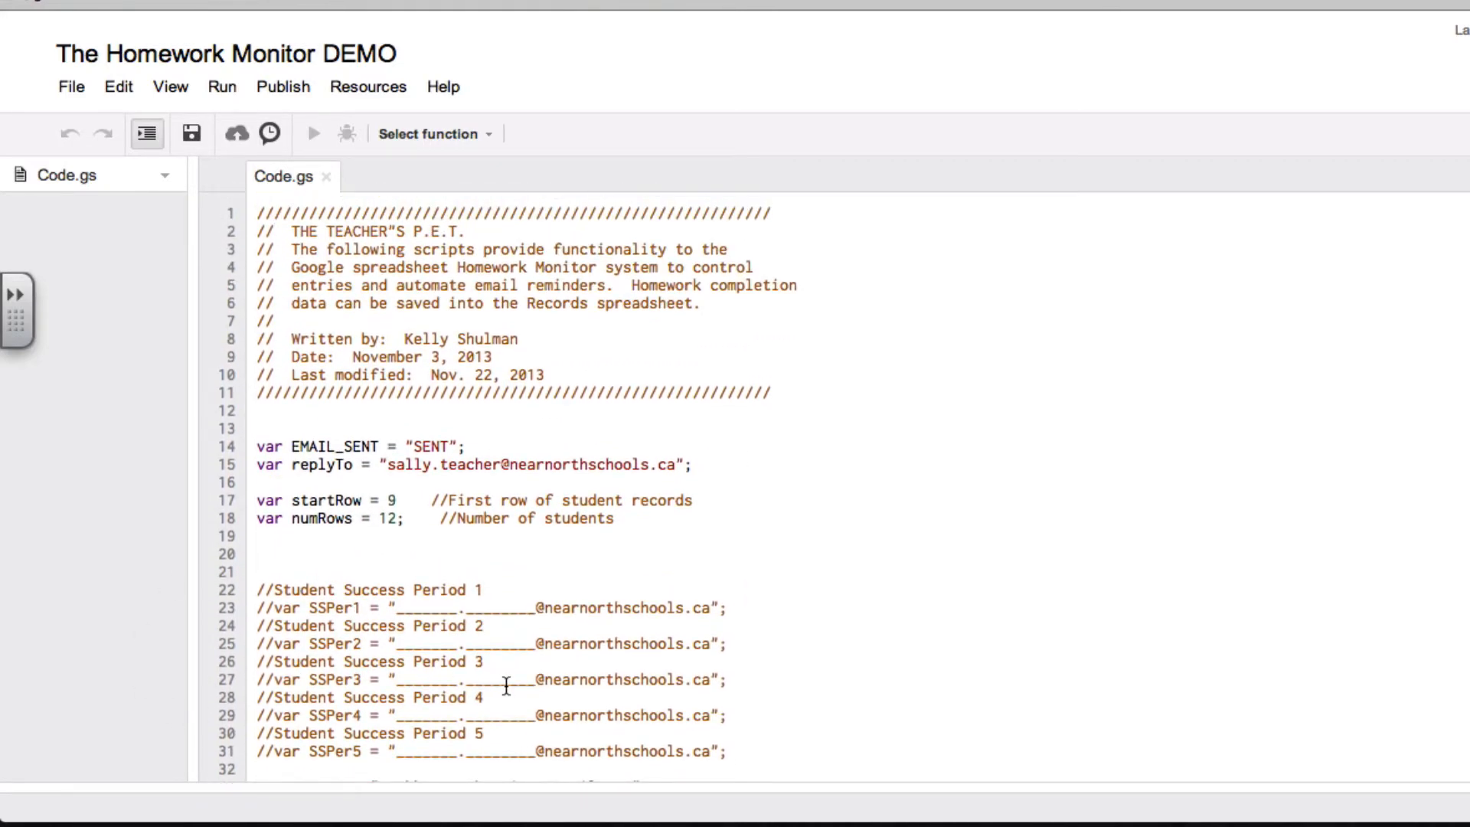
scroll(501, 683, "down", 4)
scroll(506, 683, "up", 4)
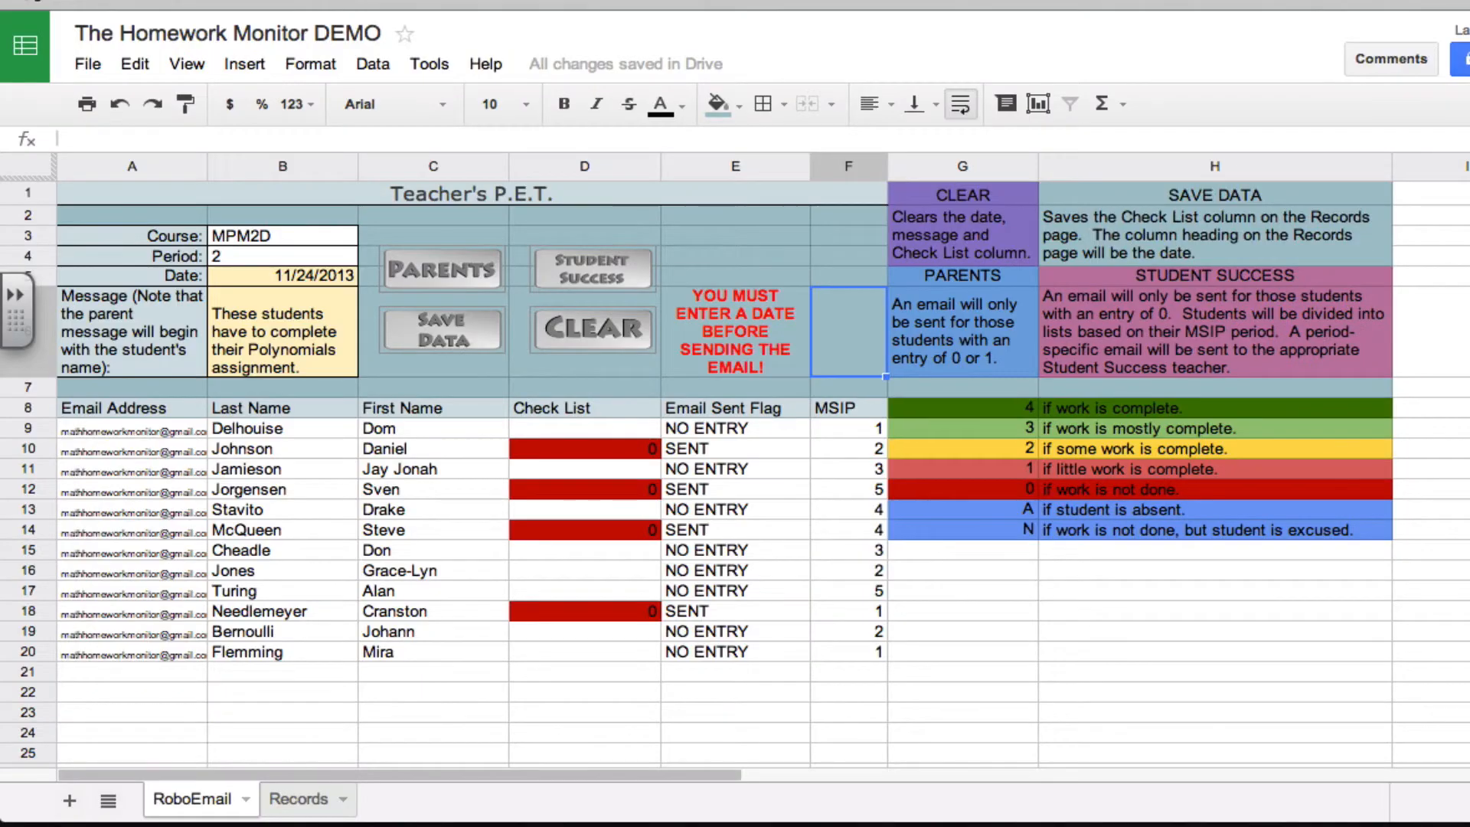